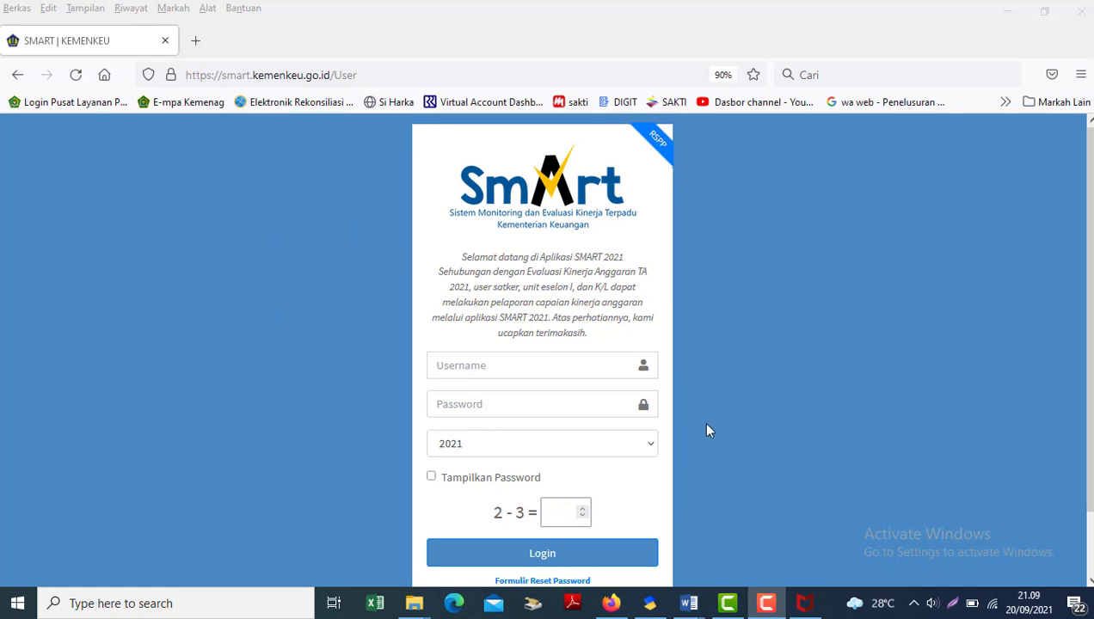
# Log in with the saved satker username and password, answering the arithmetic check with -1.
pyautogui.click(479, 362)
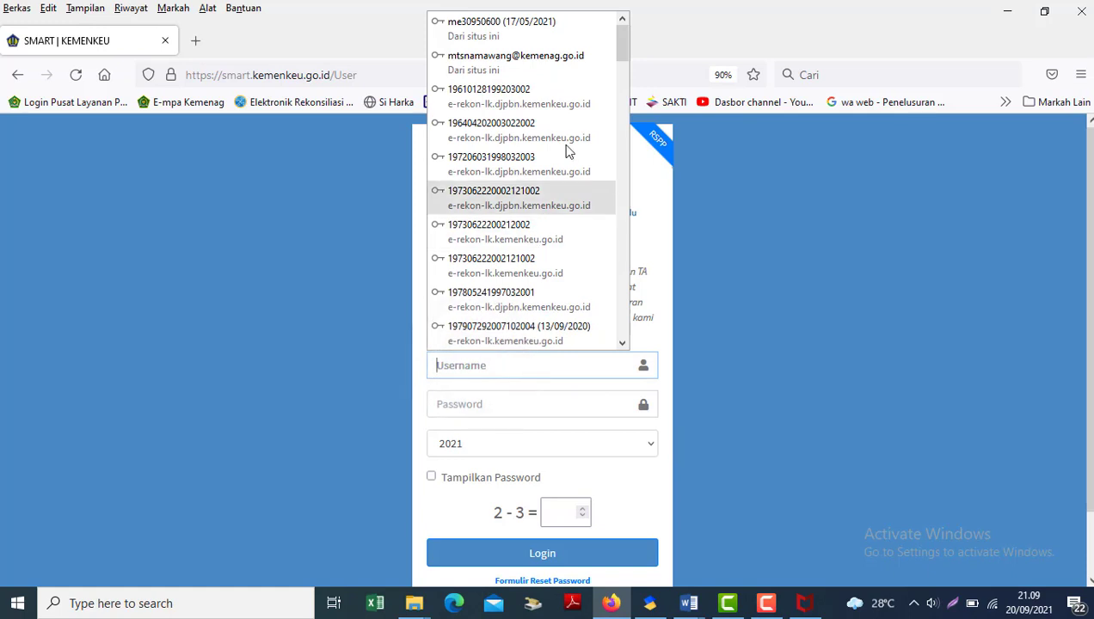
pyautogui.click(479, 33)
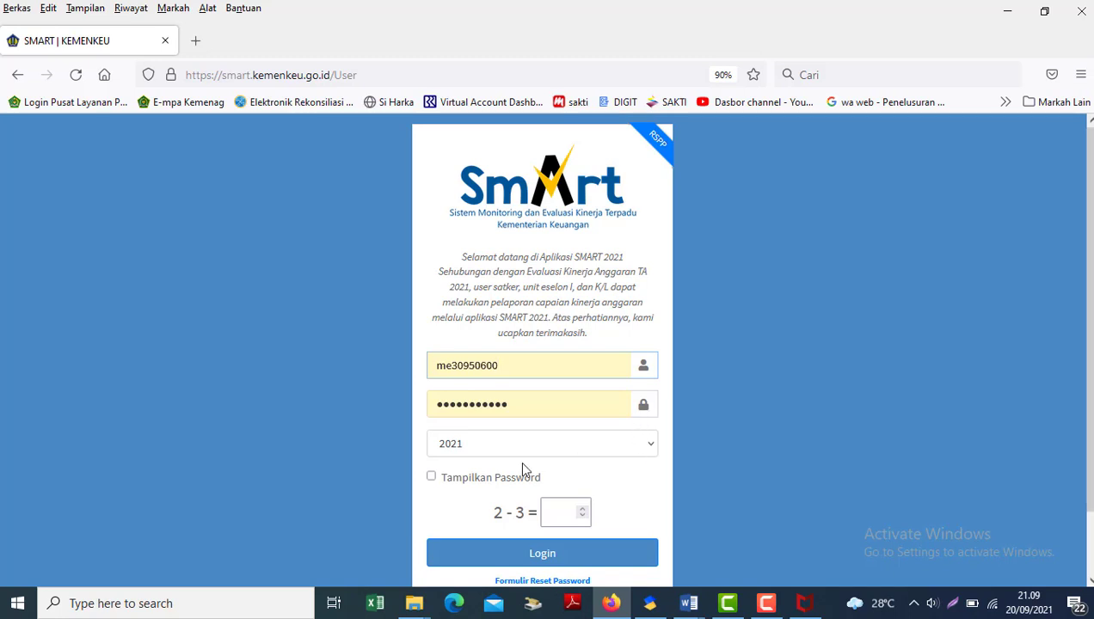
pyautogui.scroll(-1, 520, 467)
pyautogui.scroll(-1, 464, 451)
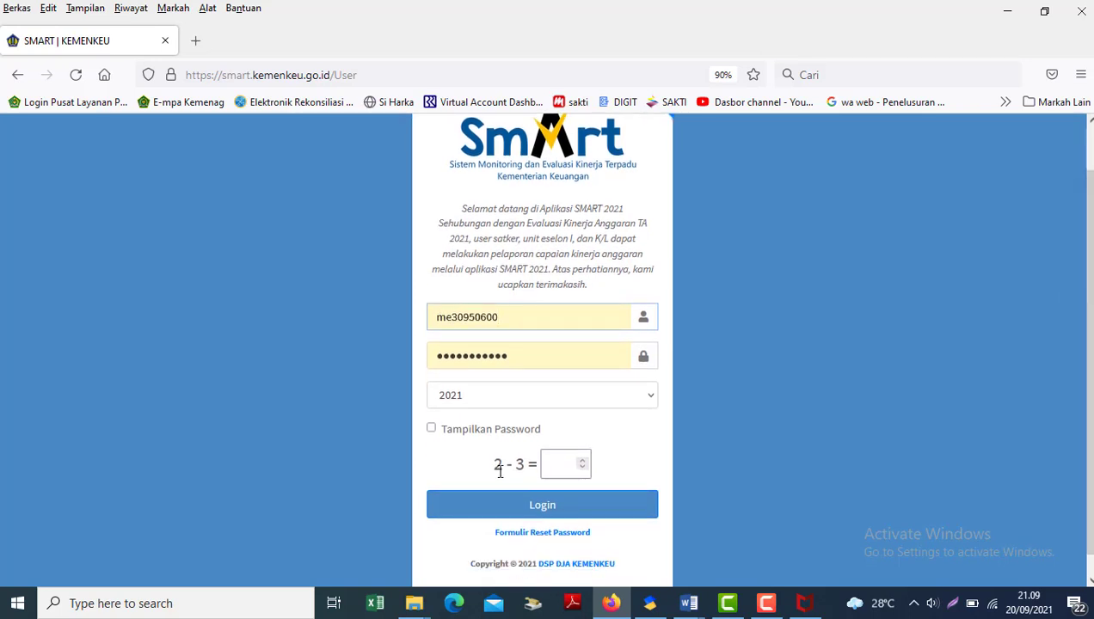
pyautogui.click(565, 465)
pyautogui.write('-1')
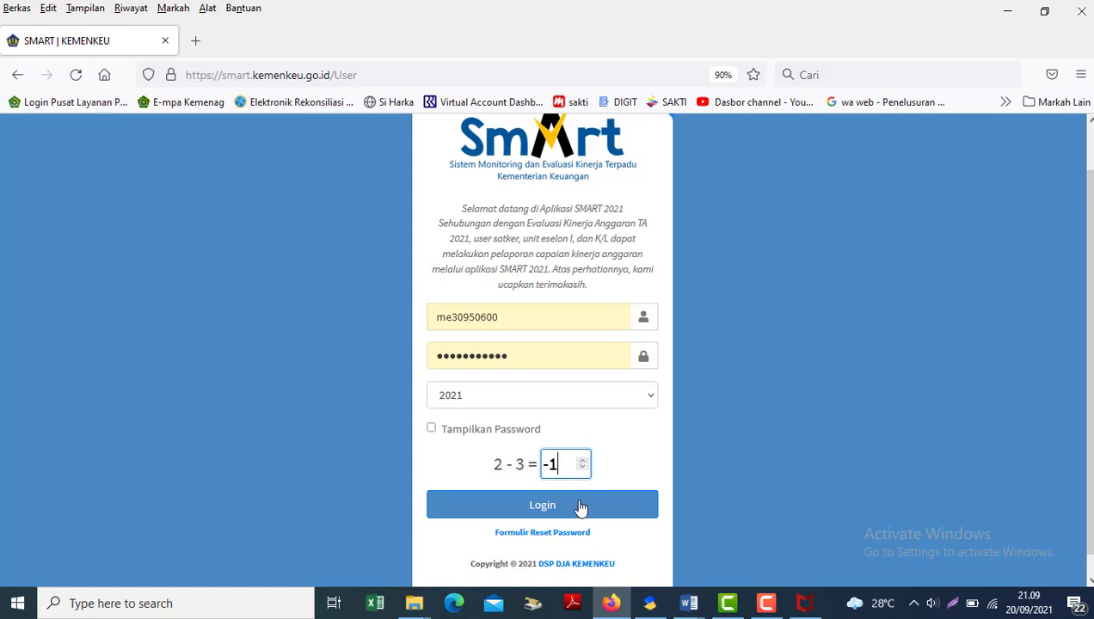
pyautogui.click(543, 509)
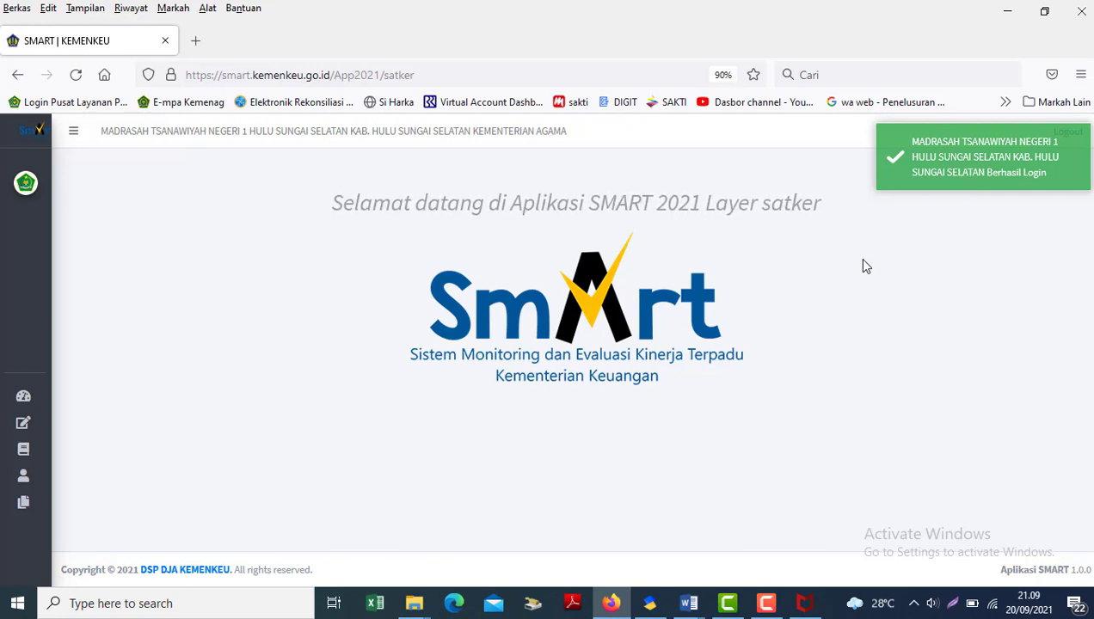
# Open the Realisasi Volume RO data entry for Program Dukungan Manajemen.
pyautogui.moveTo(26, 419)
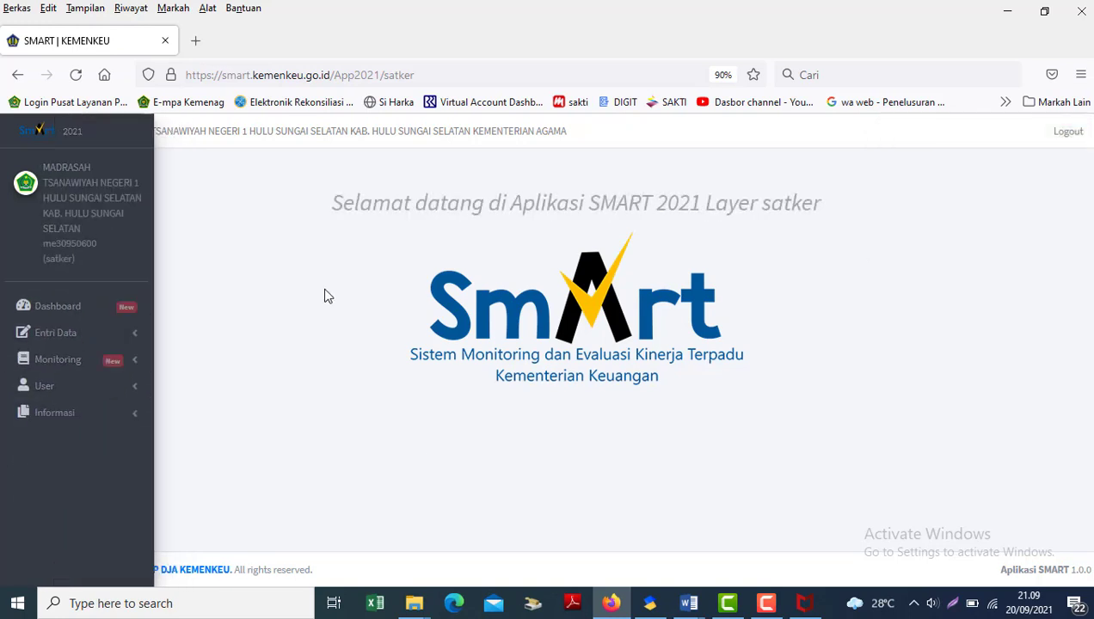
pyautogui.moveTo(68, 356)
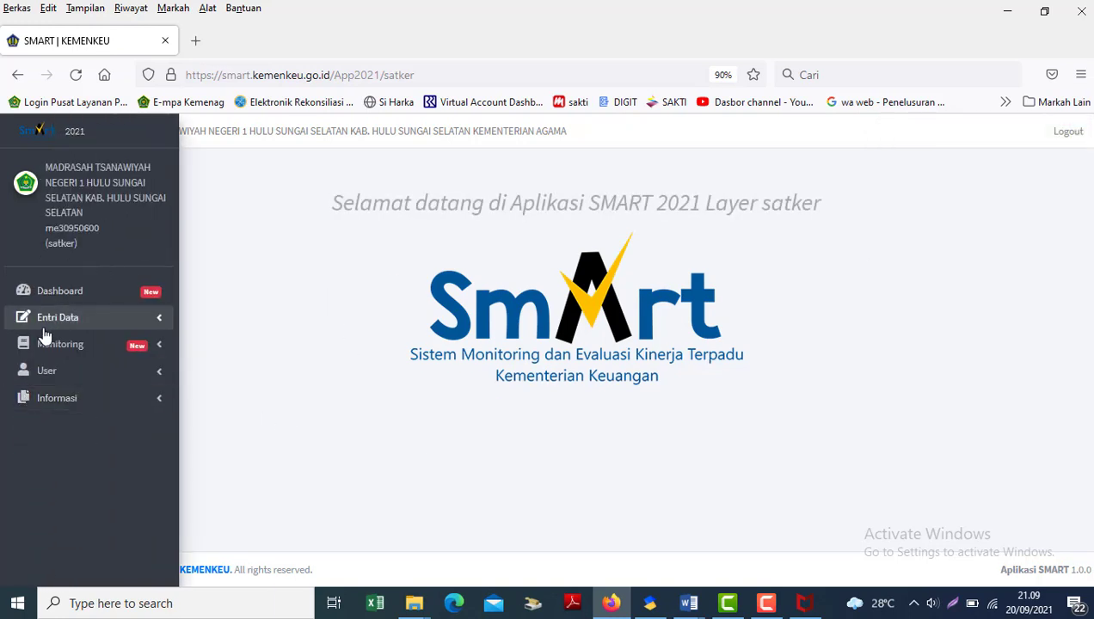
pyautogui.click(41, 329)
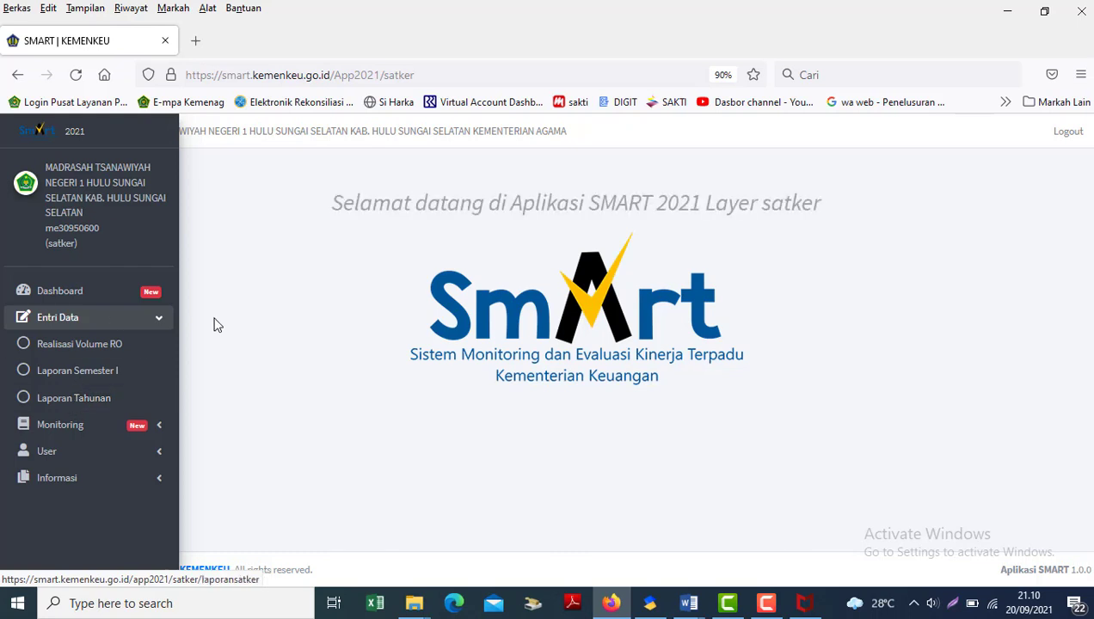
pyautogui.click(86, 352)
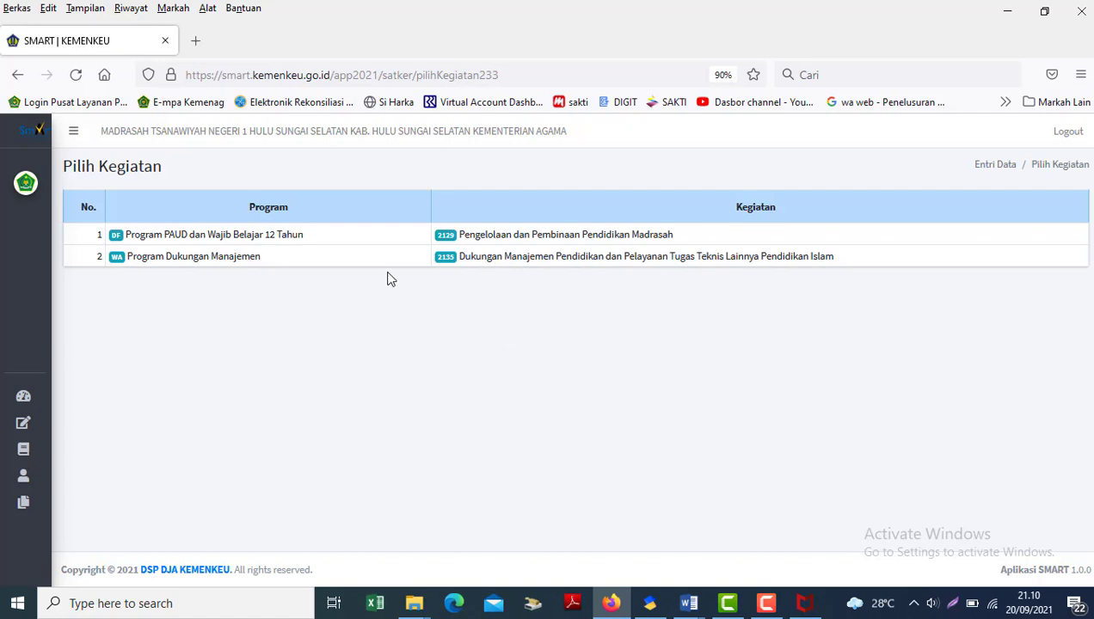
pyautogui.click(226, 256)
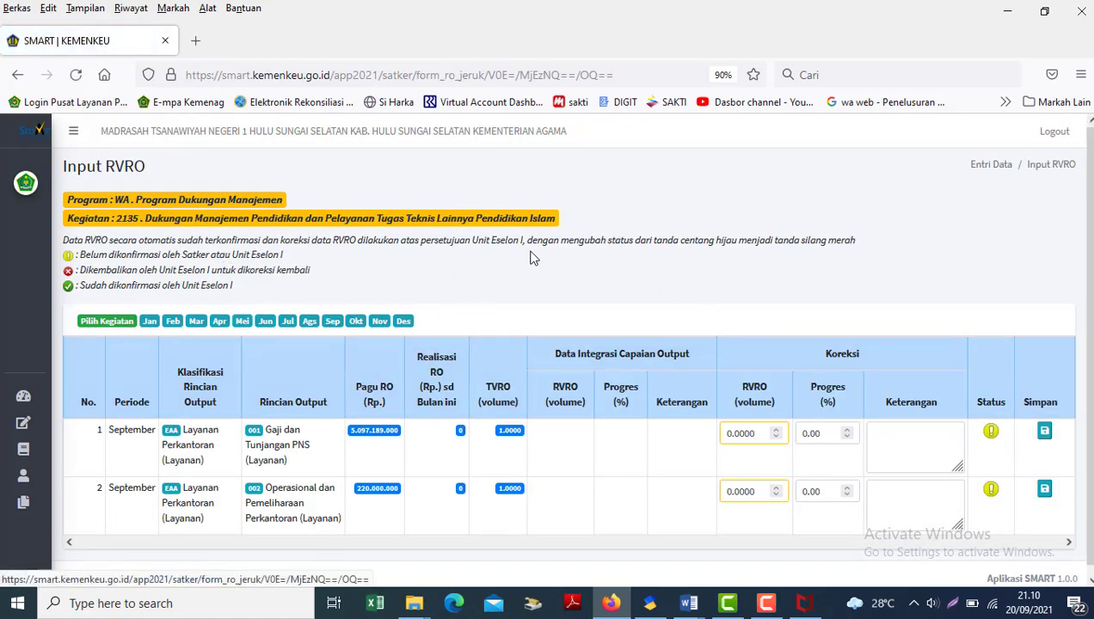
# Show the August period and review the RVRO, progress and correction entries for both detailed outputs.
pyautogui.click(311, 324)
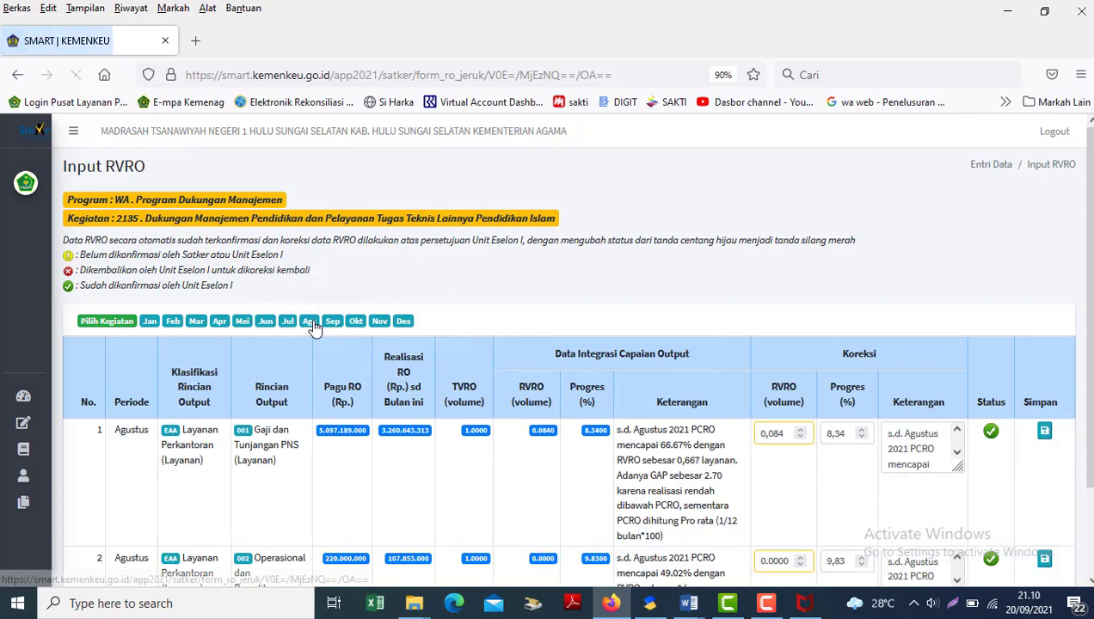
pyautogui.scroll(-1, 984, 273)
pyautogui.scroll(-1, 593, 363)
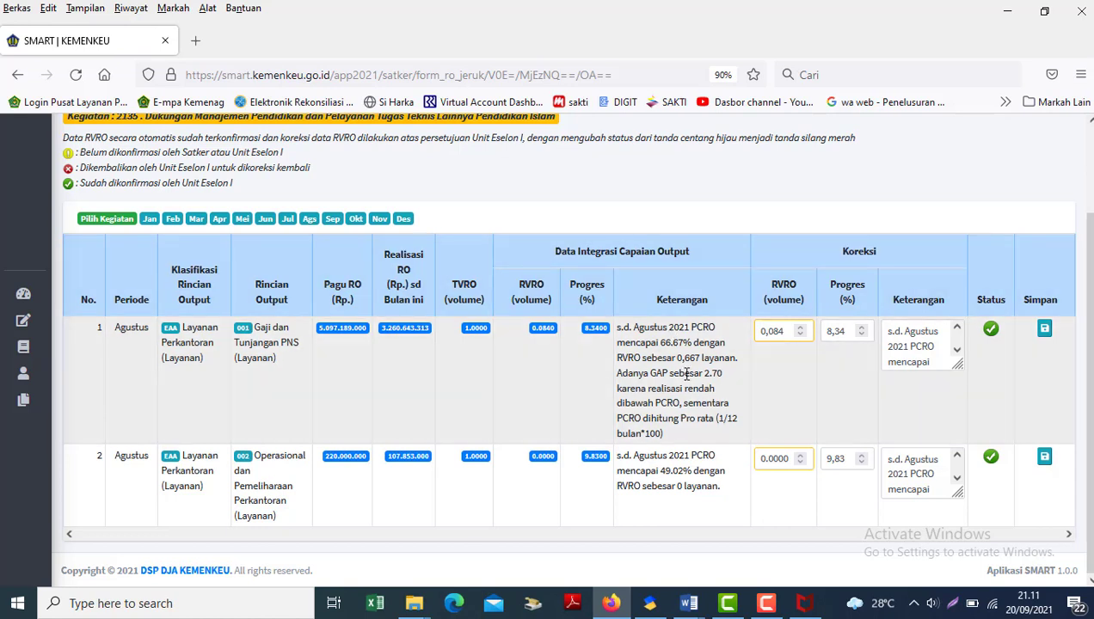
pyautogui.click(773, 332)
# Open the Laporan Semester I entry form.
pyautogui.moveTo(97, 270)
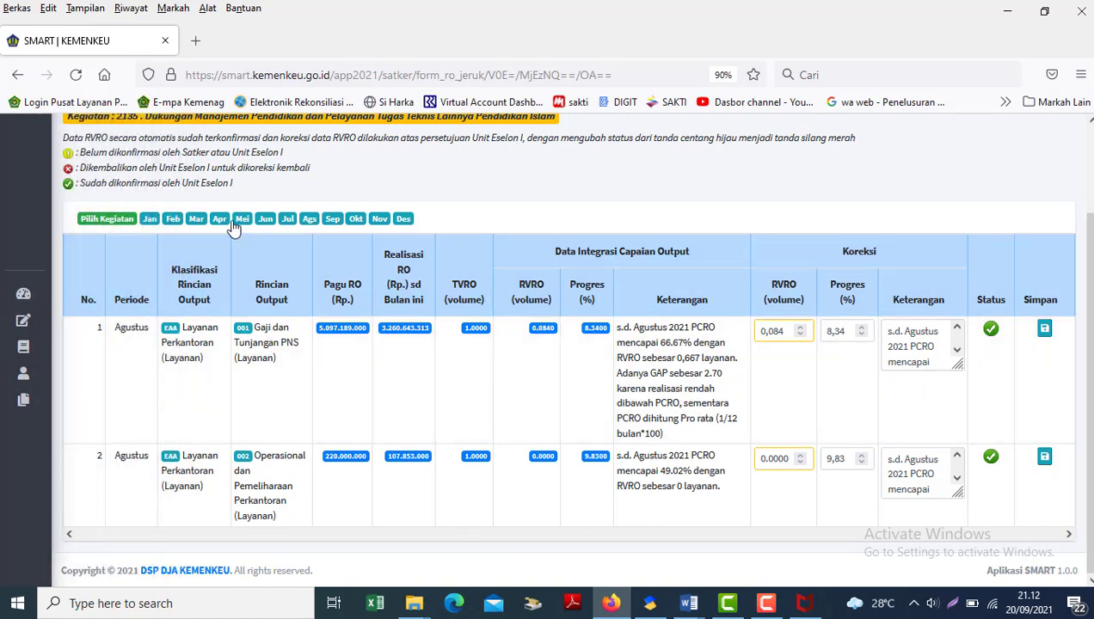
pyautogui.moveTo(105, 317)
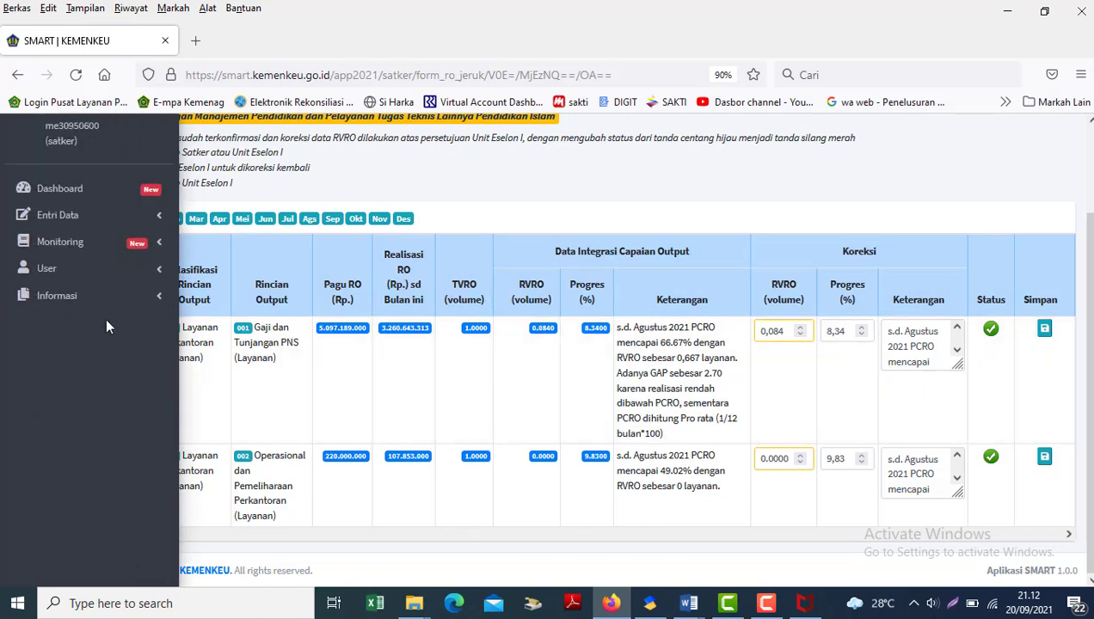
pyautogui.click(12, 213)
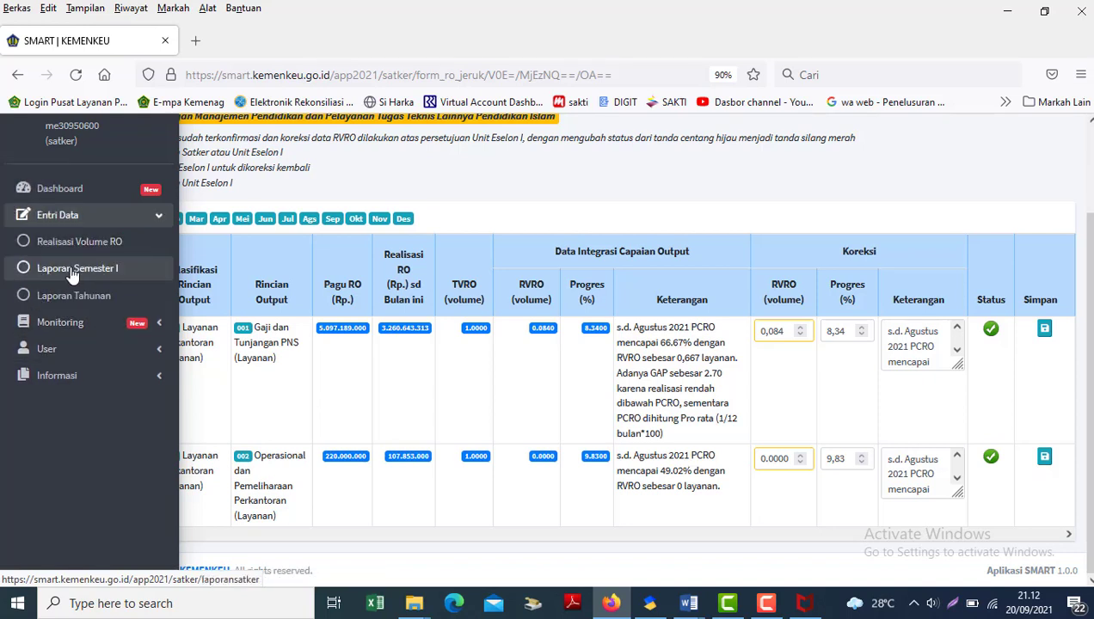
pyautogui.click(73, 270)
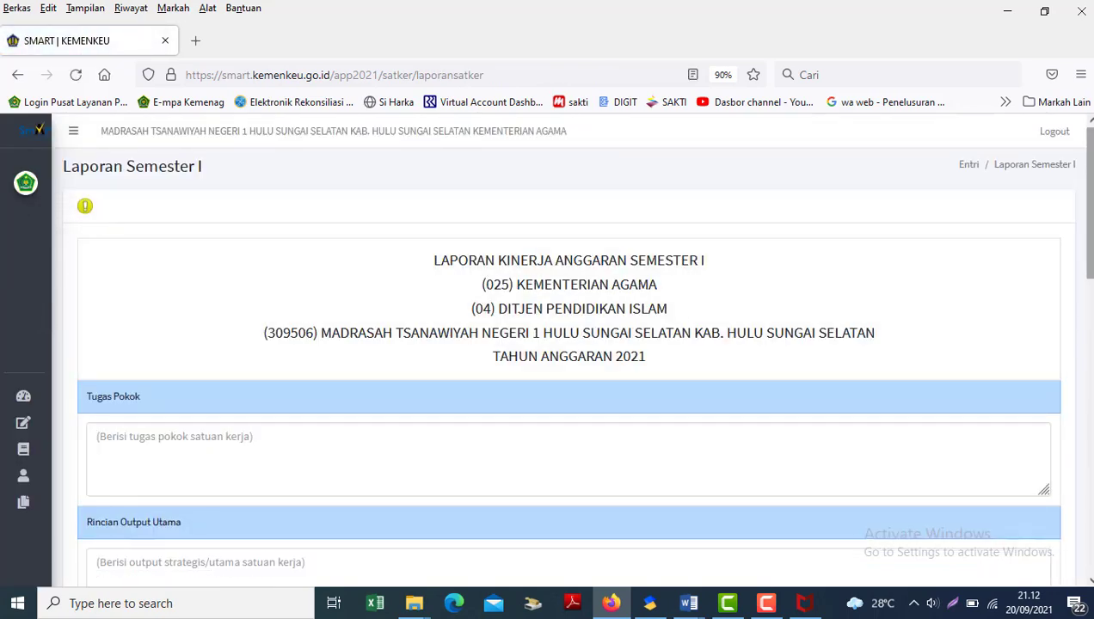
# Examine the Laporan Semester I form's sections, including Tugas Pokok, Rincian Output Utama, Pencapaian Kinerja, the performance charts and Kendala.
pyautogui.scroll(-6, 1084, 209)
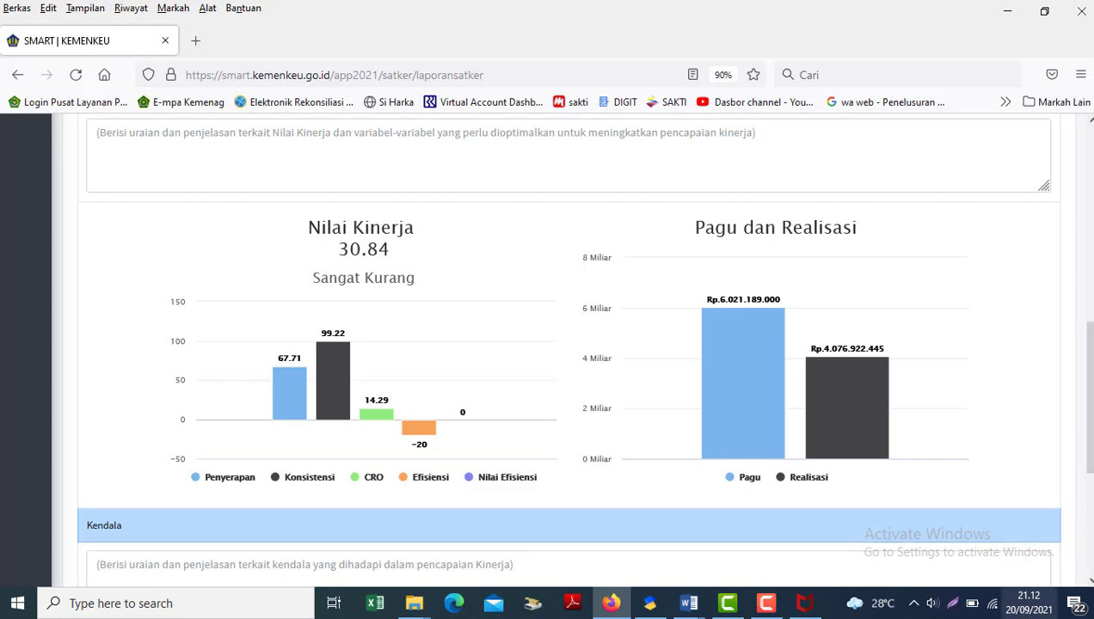
pyautogui.scroll(6, 1084, 387)
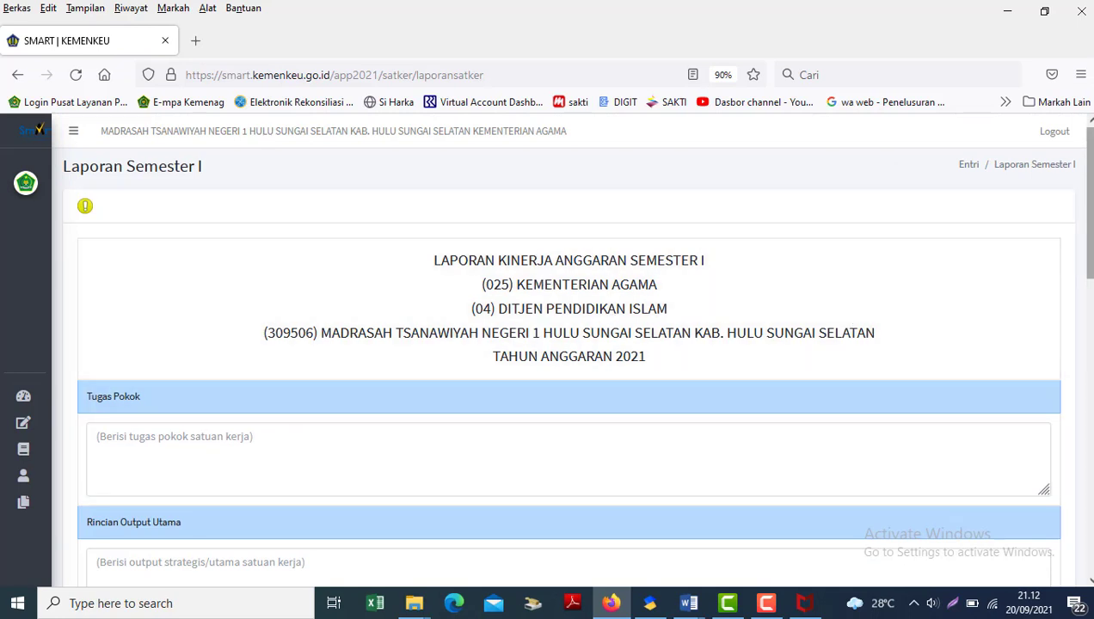
pyautogui.scroll(-5, 1086, 215)
pyautogui.scroll(5, 1089, 223)
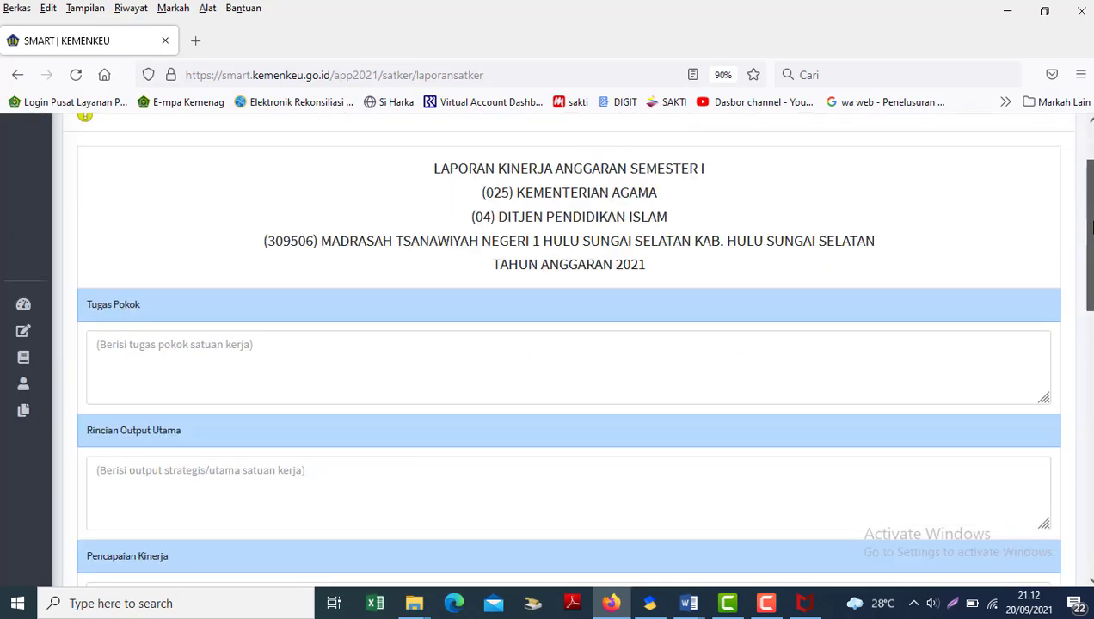
pyautogui.scroll(-1, 1092, 228)
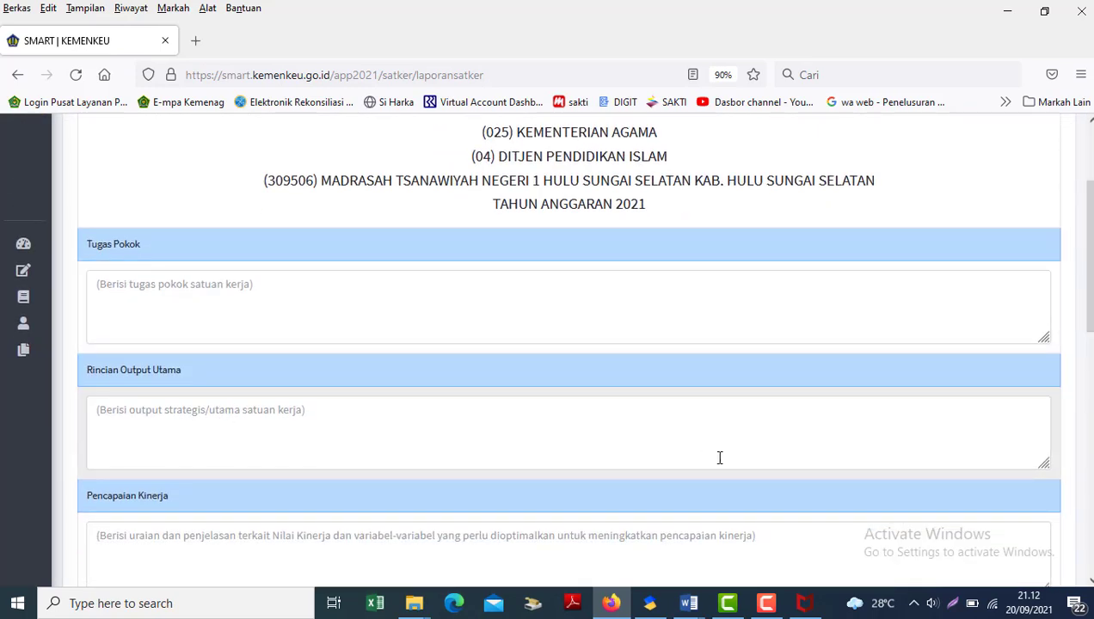
pyautogui.click(720, 457)
pyautogui.scroll(-5, 1084, 327)
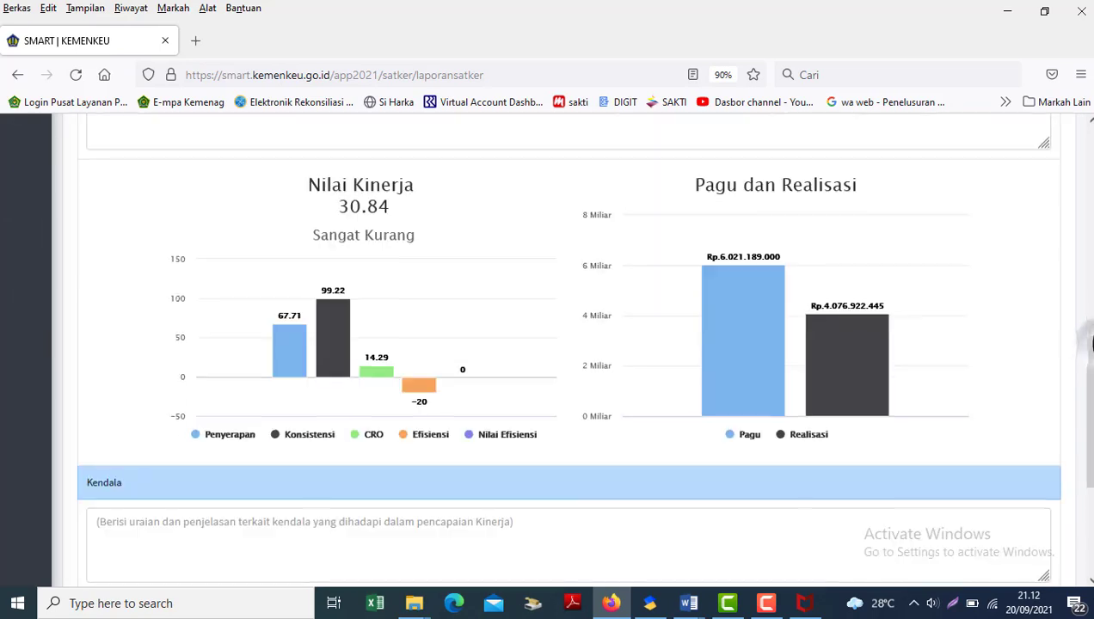
pyautogui.scroll(6, 1084, 327)
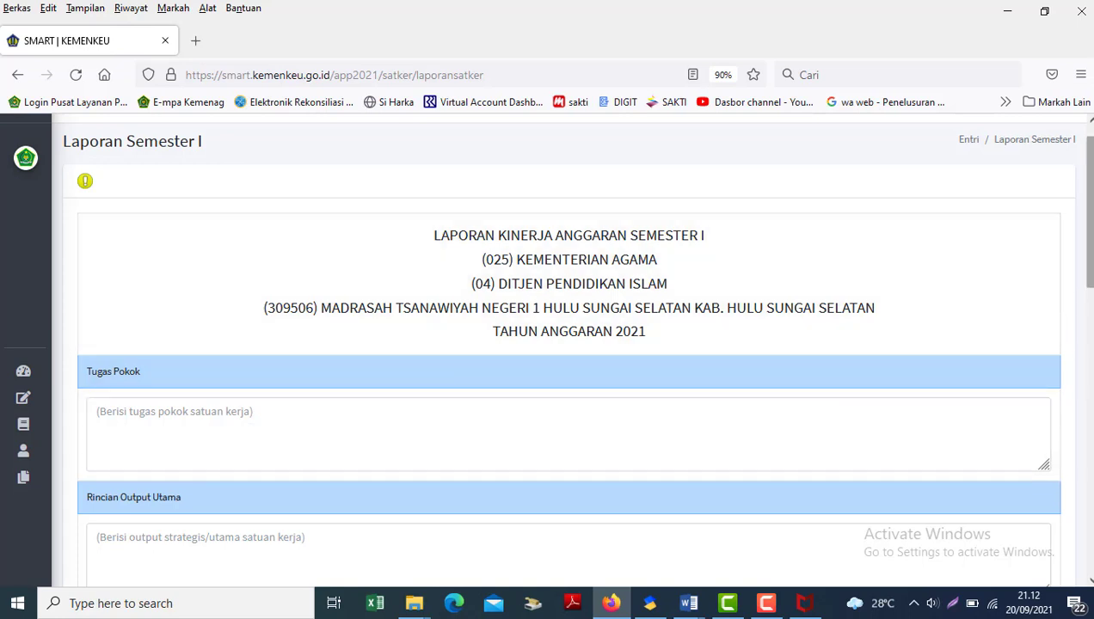
pyautogui.scroll(-1, 634, 239)
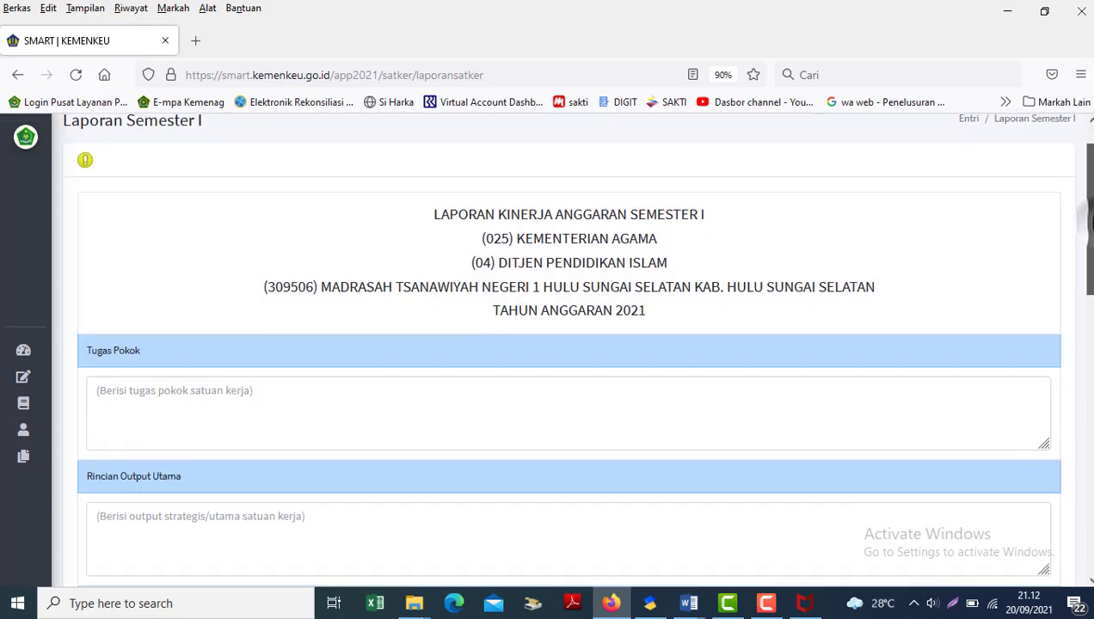
# Switch to the RENSTRA MTsN 1 HSS document in Word and copy the madrasah's list of mandates, items a to d.
pyautogui.click(139, 384)
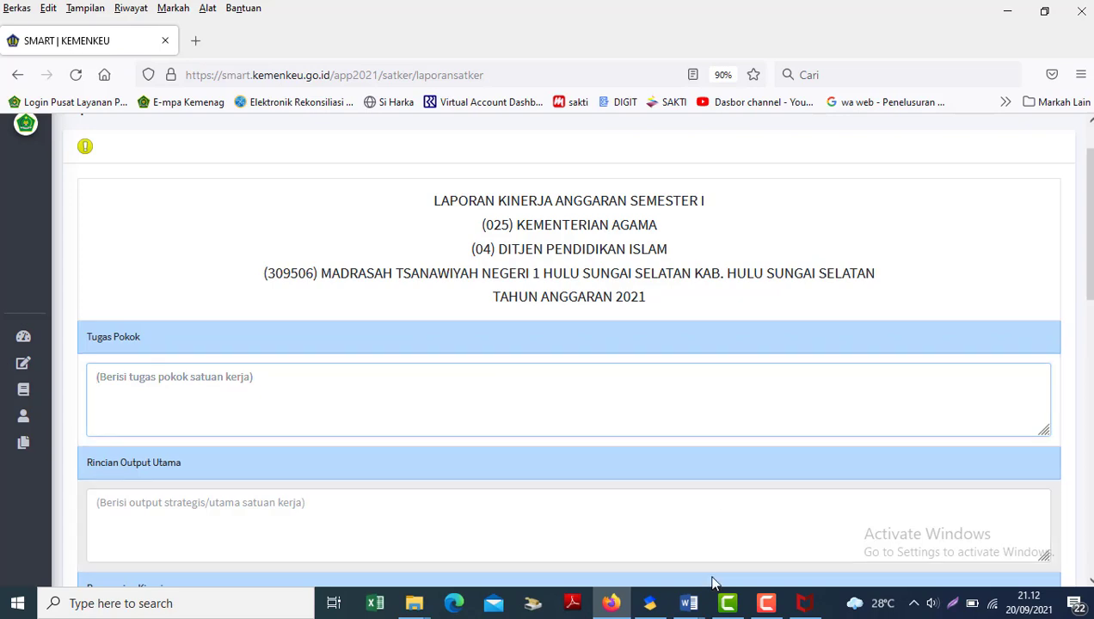
pyautogui.click(701, 604)
pyautogui.moveTo(628, 531)
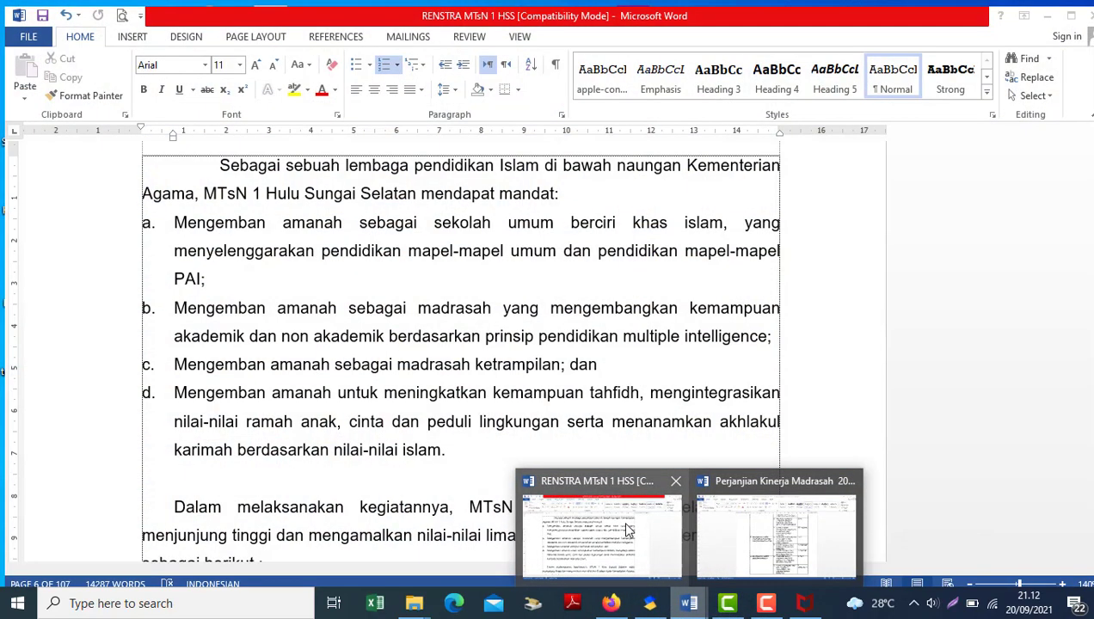
pyautogui.hotkey('alt', 'Tab')
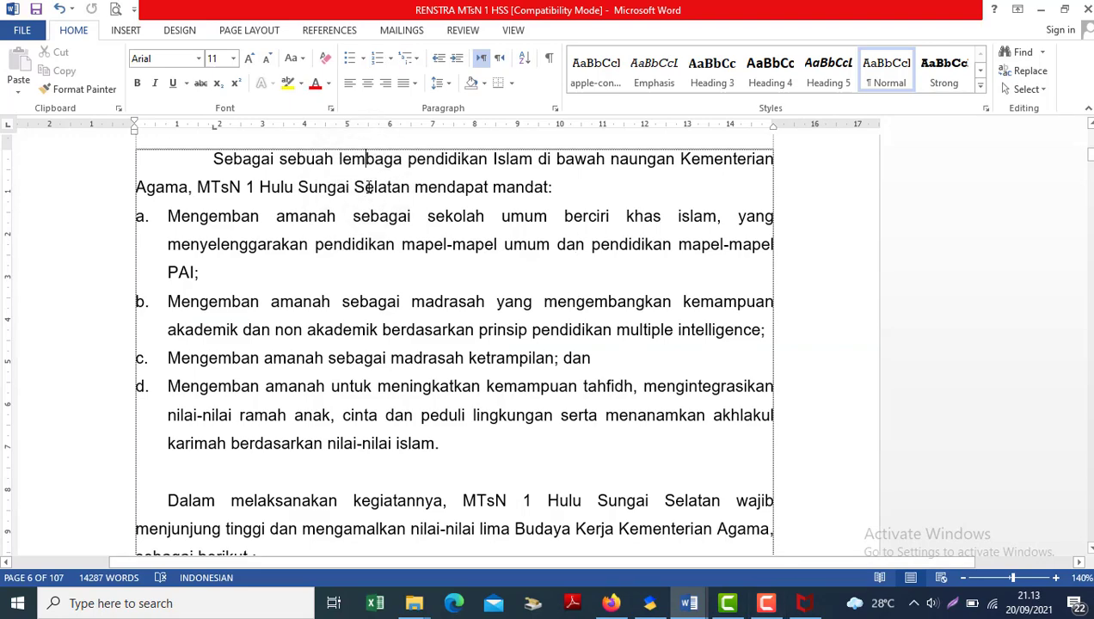
pyautogui.scroll(-5, 363, 183)
pyautogui.scroll(1, 368, 187)
pyautogui.scroll(5, 368, 187)
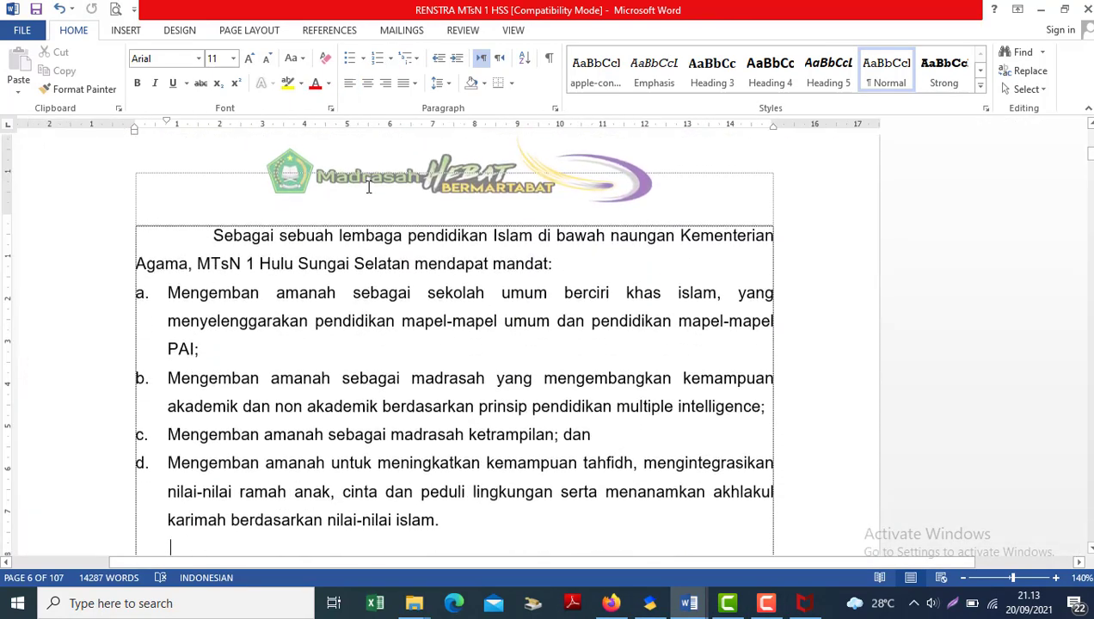
pyautogui.scroll(-1, 368, 187)
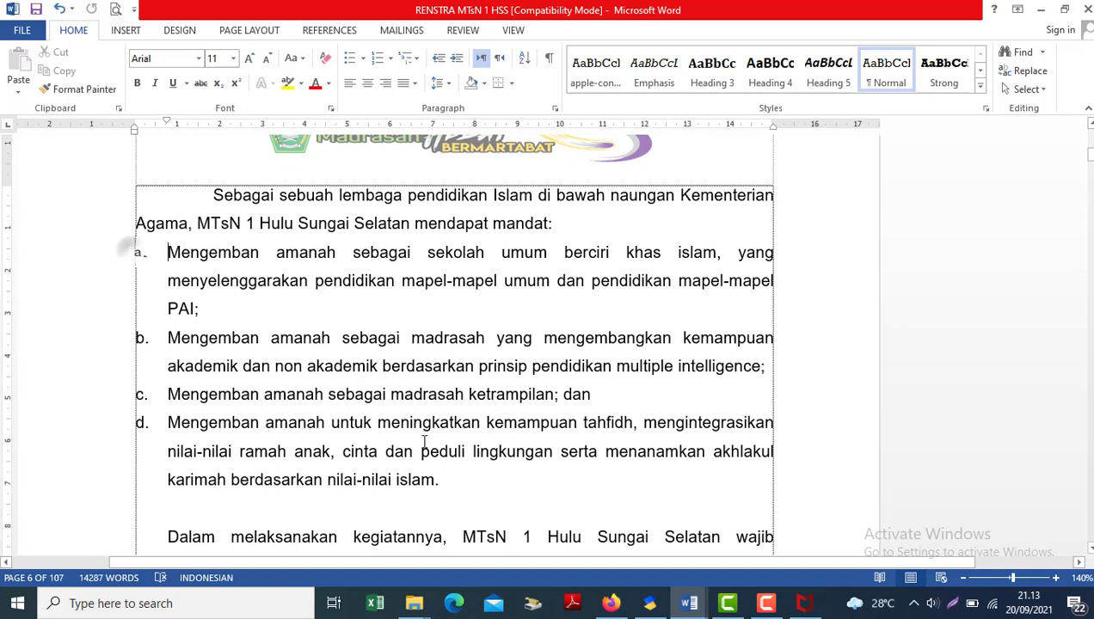
pyautogui.moveTo(127, 243); pyautogui.dragTo(428, 451)
pyautogui.moveTo(460, 491); pyautogui.dragTo(124, 256)
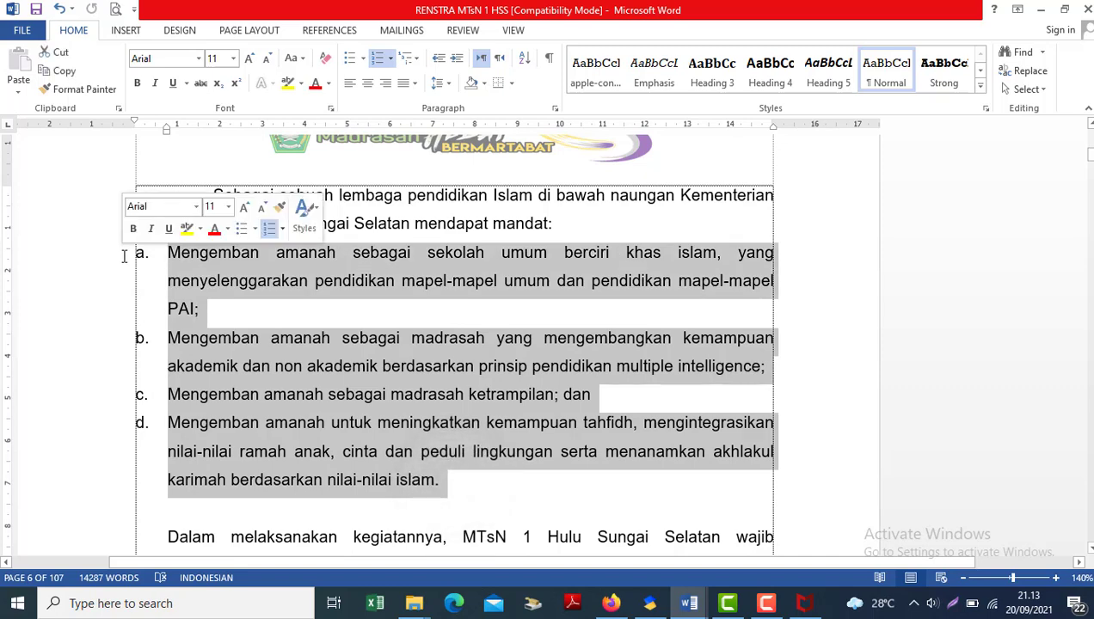
pyautogui.hotkey('ctrl', 'c')
# Return to the SMART report in Firefox and paste the copied mandate list into the Tugas Pokok field.
pyautogui.hotkey('alt', 'Tab')
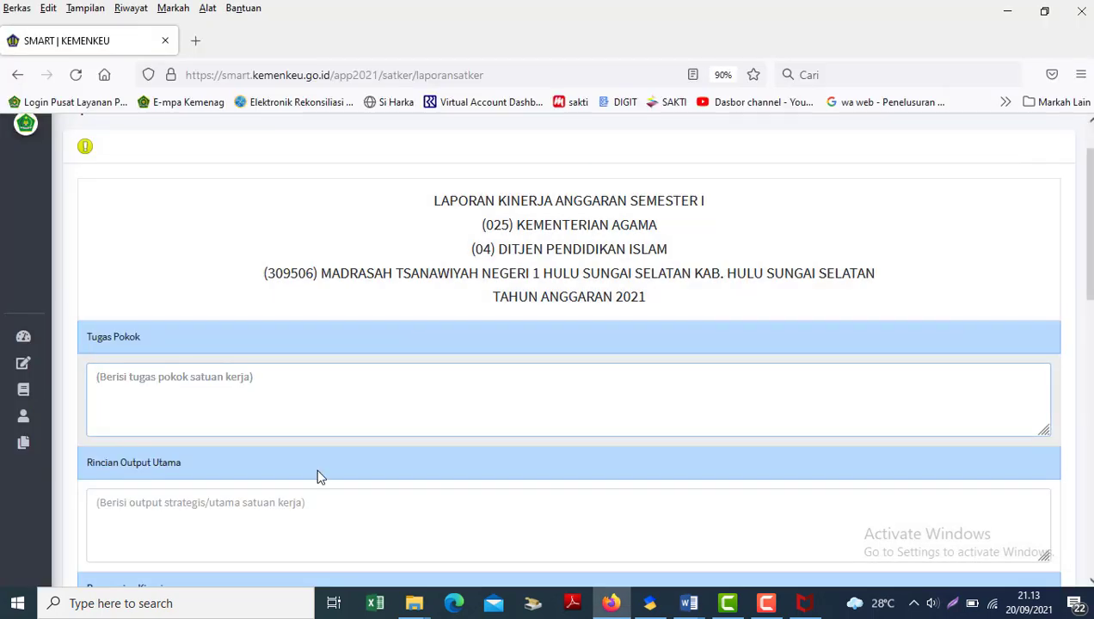
pyautogui.click(209, 370)
pyautogui.hotkey('ctrl', 'v')
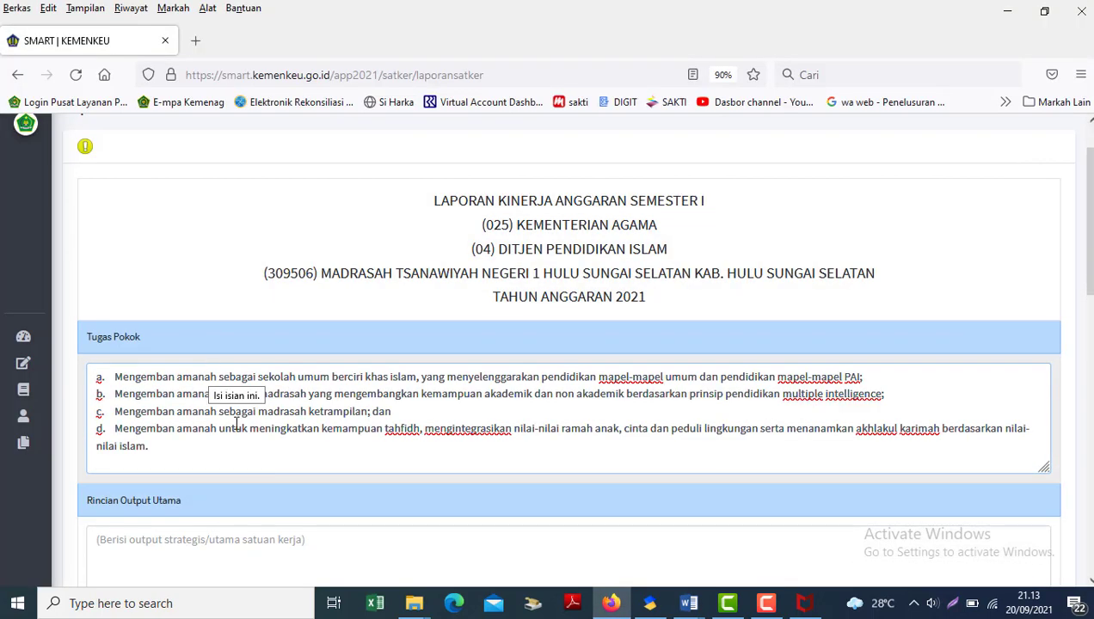
# Start the Rincian Output Utama entry, switch to Aplikasi SAS 2021 and copy the output description "Siswa MTs Penerima BOS" (QEK.006).
pyautogui.scroll(-3, 401, 424)
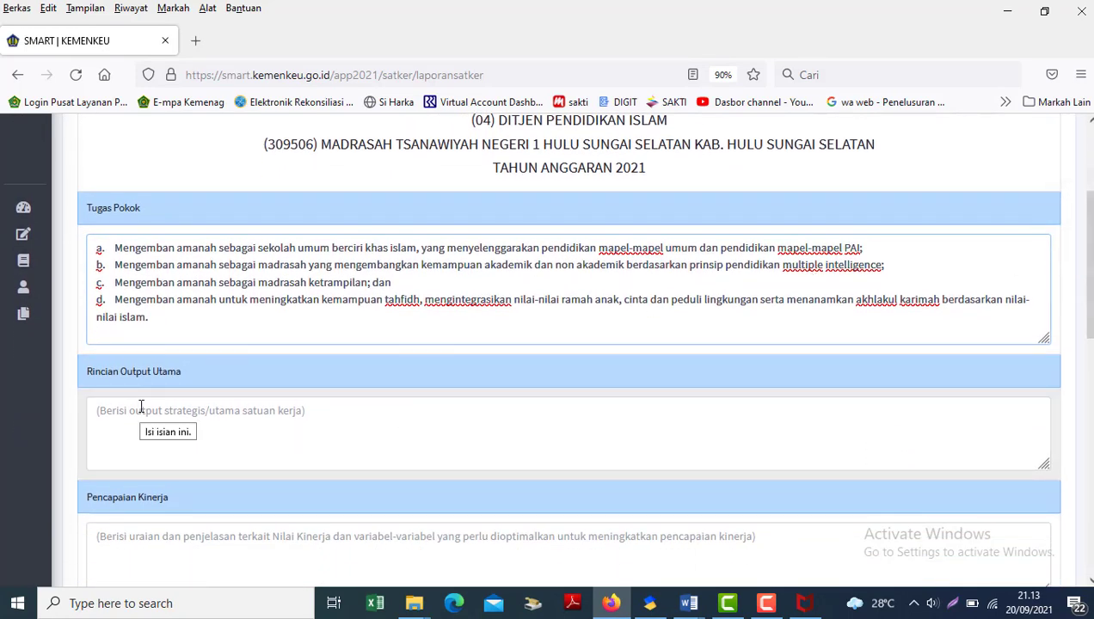
pyautogui.click(141, 407)
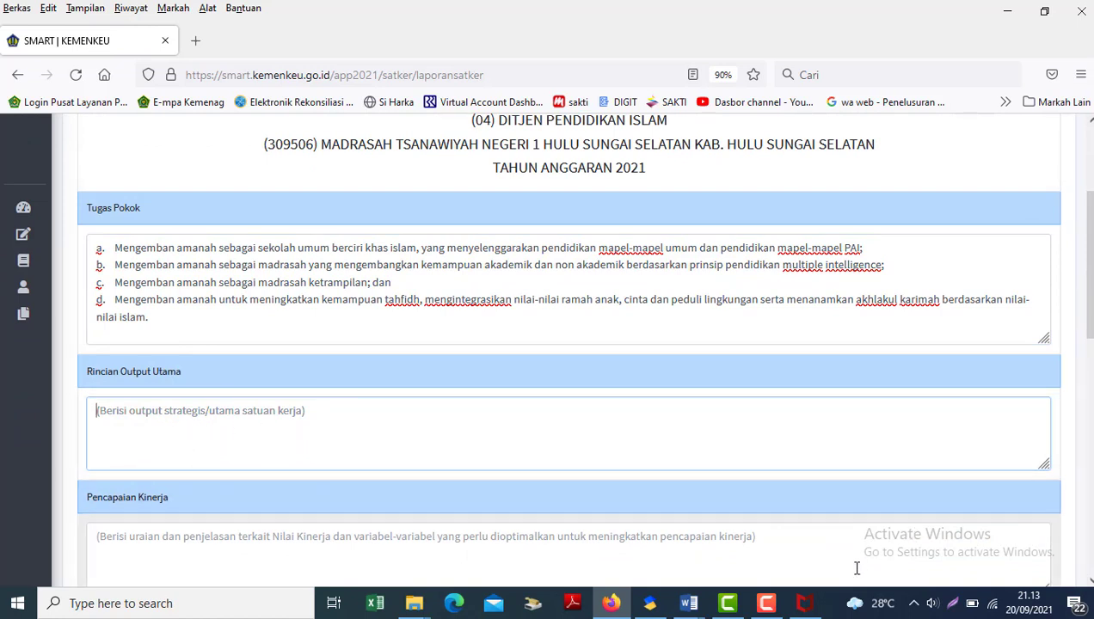
pyautogui.click(651, 608)
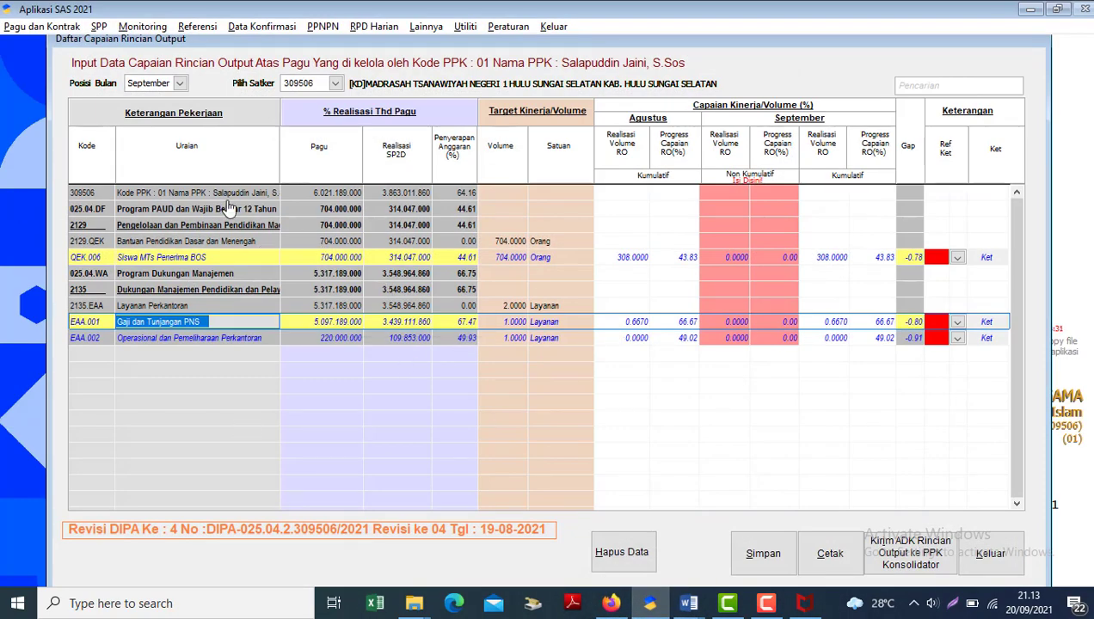
pyautogui.click(129, 224)
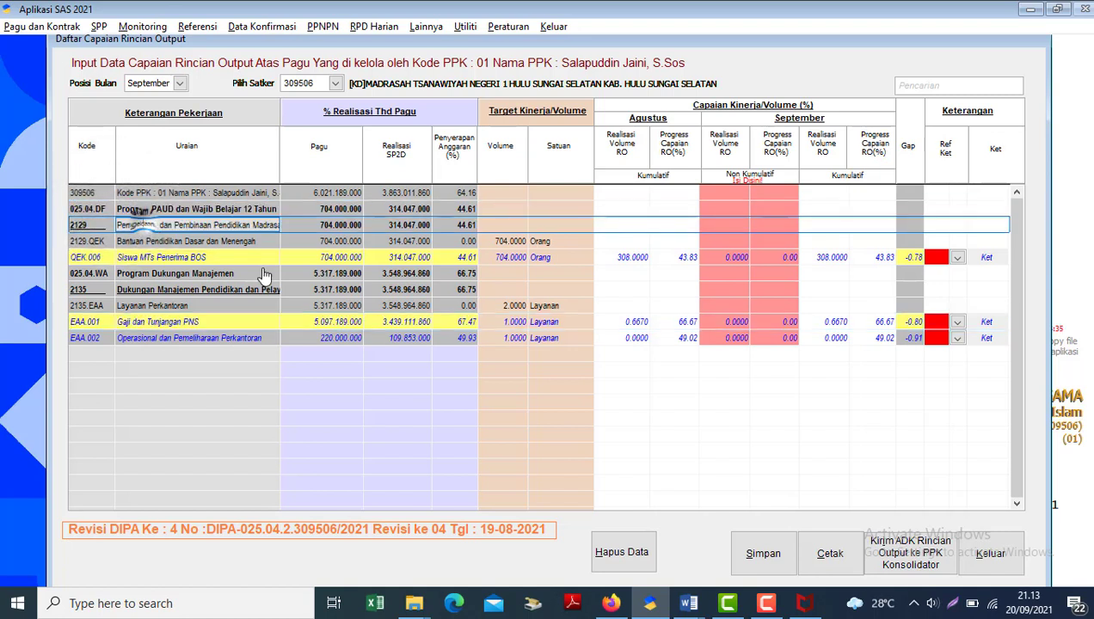
pyautogui.click(138, 257)
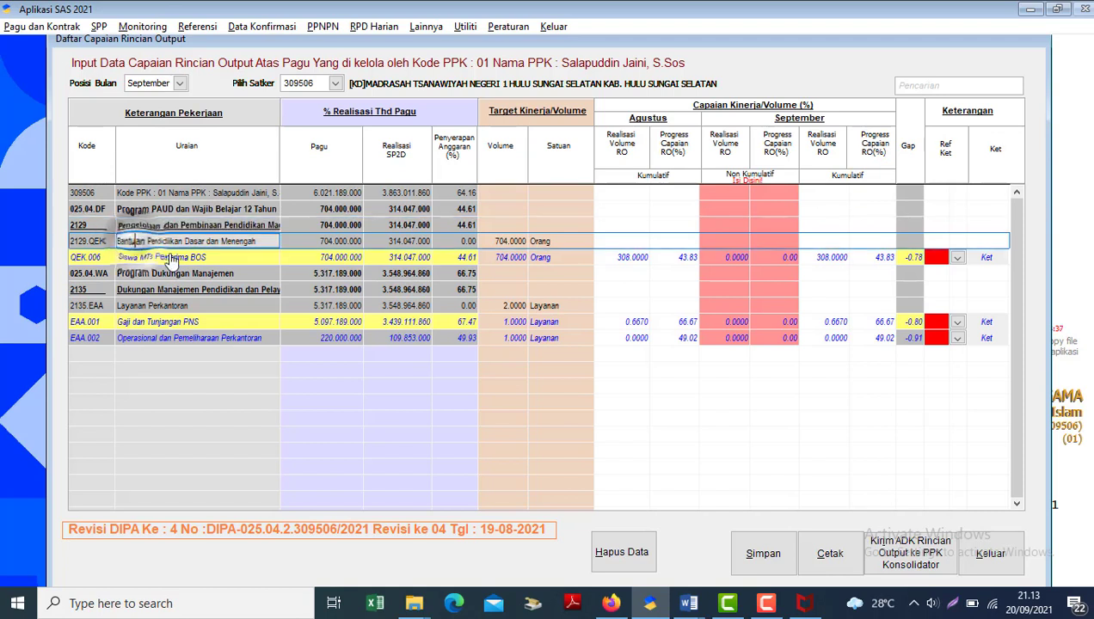
pyautogui.moveTo(226, 258); pyautogui.dragTo(120, 246)
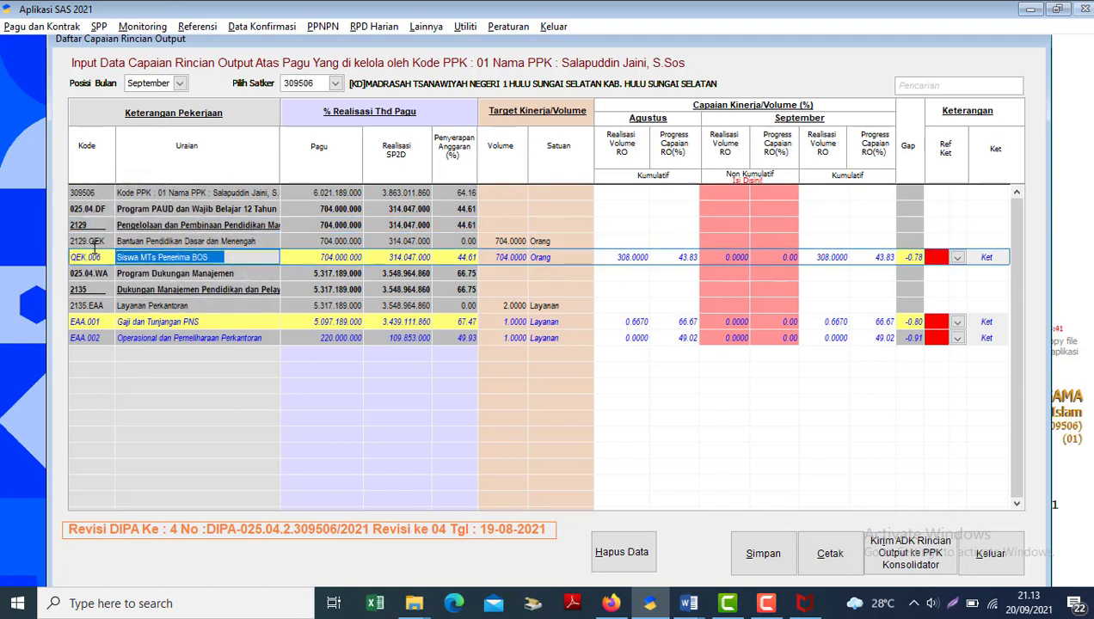
# Return to the SMART report in Firefox and enter "Siswa MTs Penerima BOS" as item 1 of Rincian Output Utama.
pyautogui.hotkey('alt', 'Tab')
pyautogui.write('1')
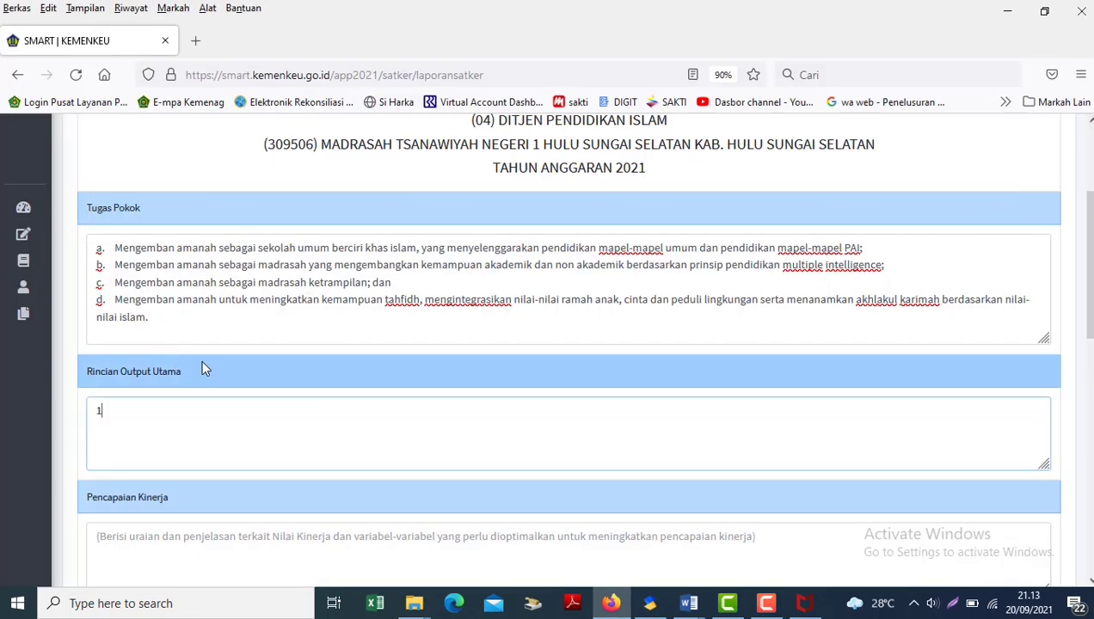
pyautogui.write('.')
pyautogui.hotkey('ctrl', 'v')
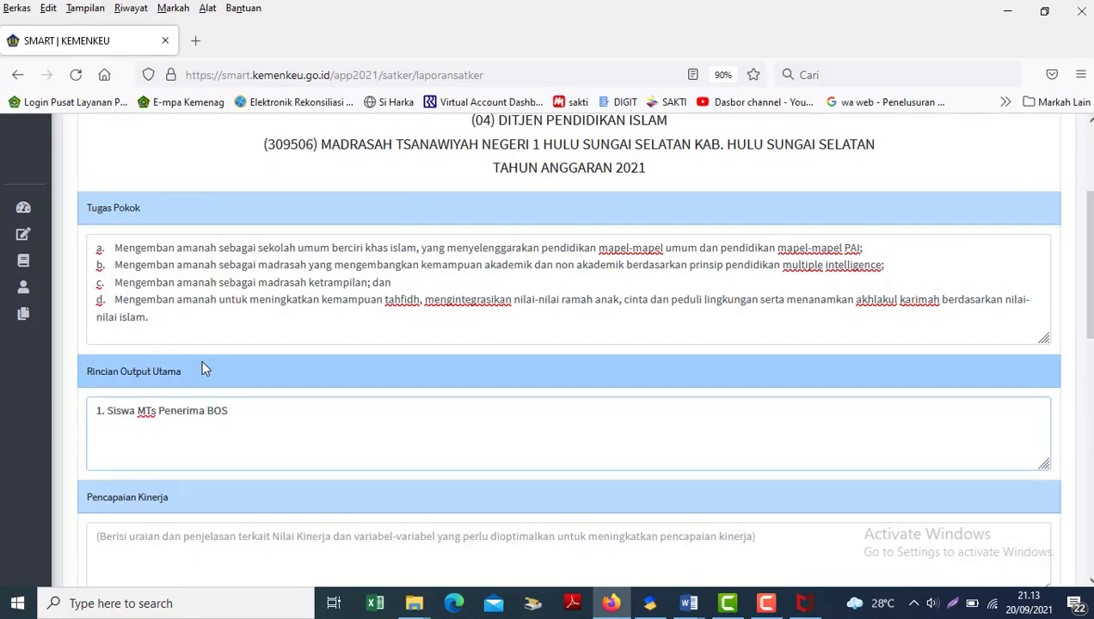
# Add "Gaji dan Tunjangan PNS", copied from the EAA.001 row in SAS, as item 2 of Rincian Output Utama.
pyautogui.press('Return')
pyautogui.write('2.')
pyautogui.hotkey('alt', 'Tab')
pyautogui.click(206, 322)
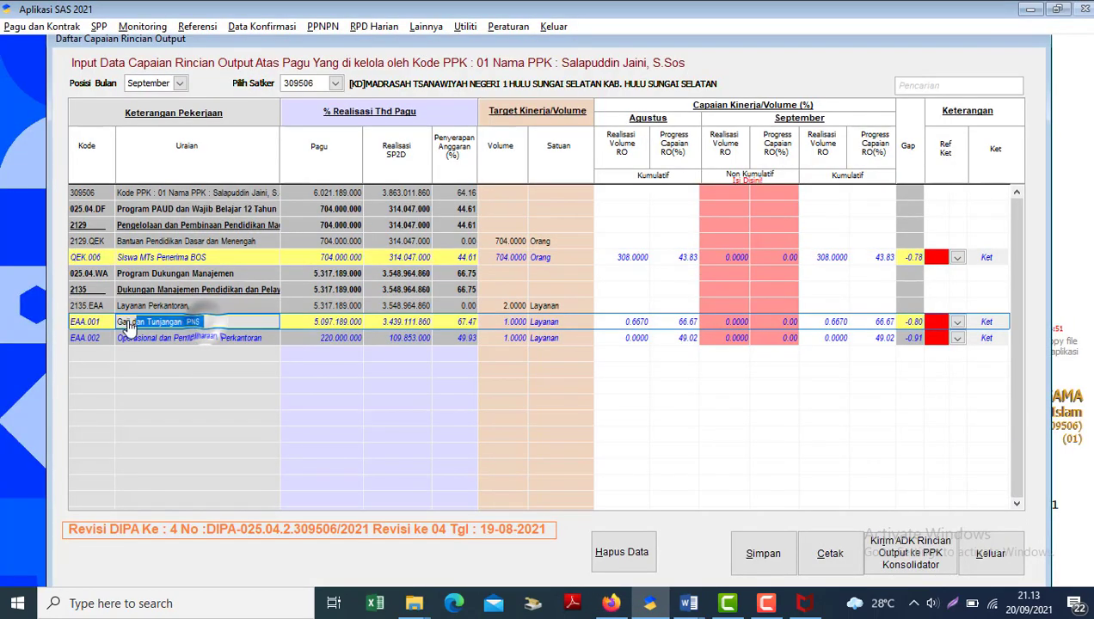
pyautogui.hotkey('alt', 'Tab')
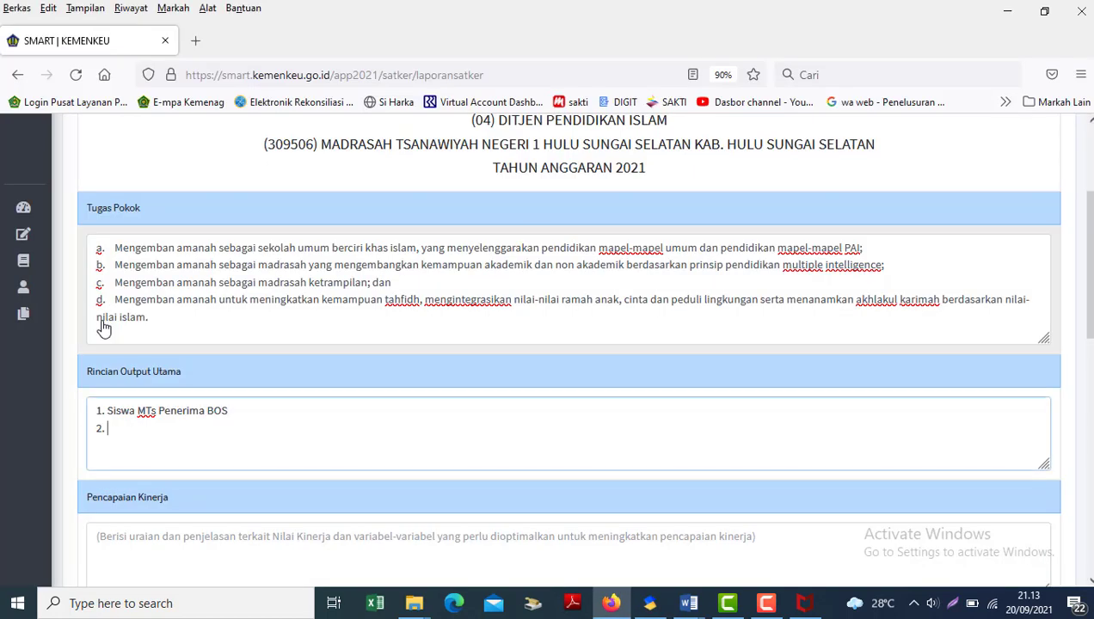
pyautogui.hotkey('ctrl', 'v')
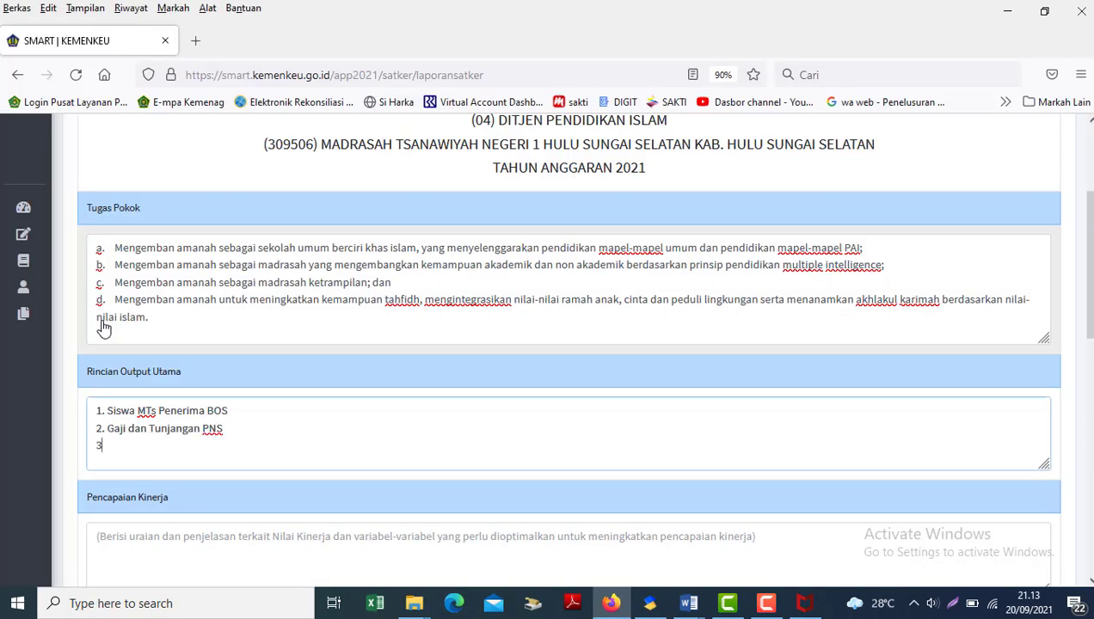
# Add "Operasional dan Pemeliharaan Perkantoran", copied from the EAA.002 row in SAS, as item 3 of Rincian Output Utama.
pyautogui.hotkey('alt', 'Tab')
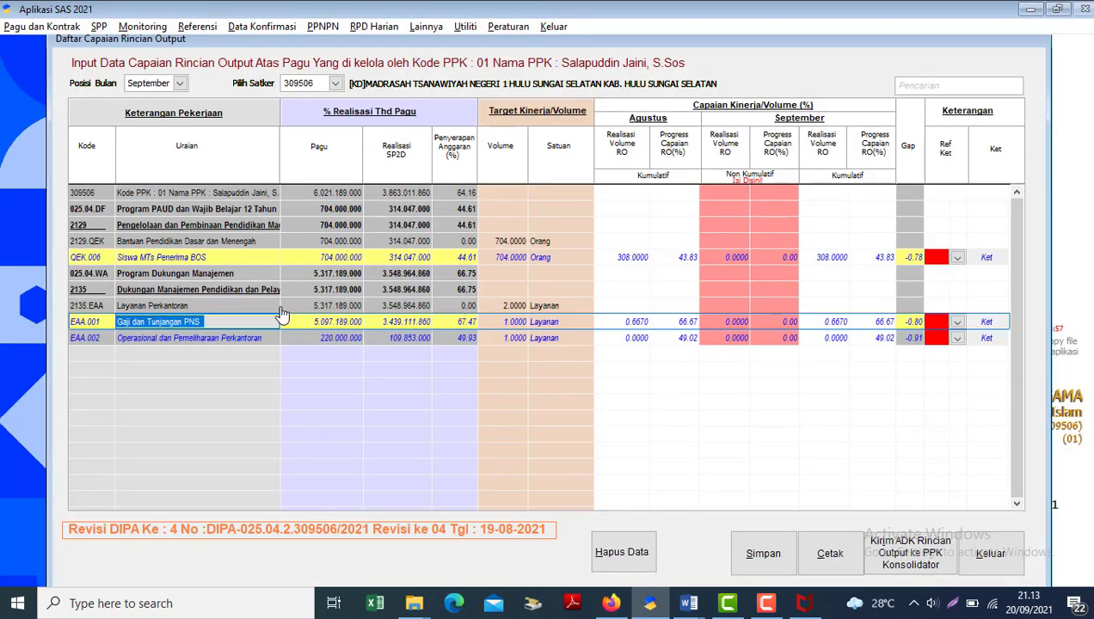
pyautogui.click(276, 341)
pyautogui.click(275, 340)
pyautogui.hotkey('ctrl', 'c')
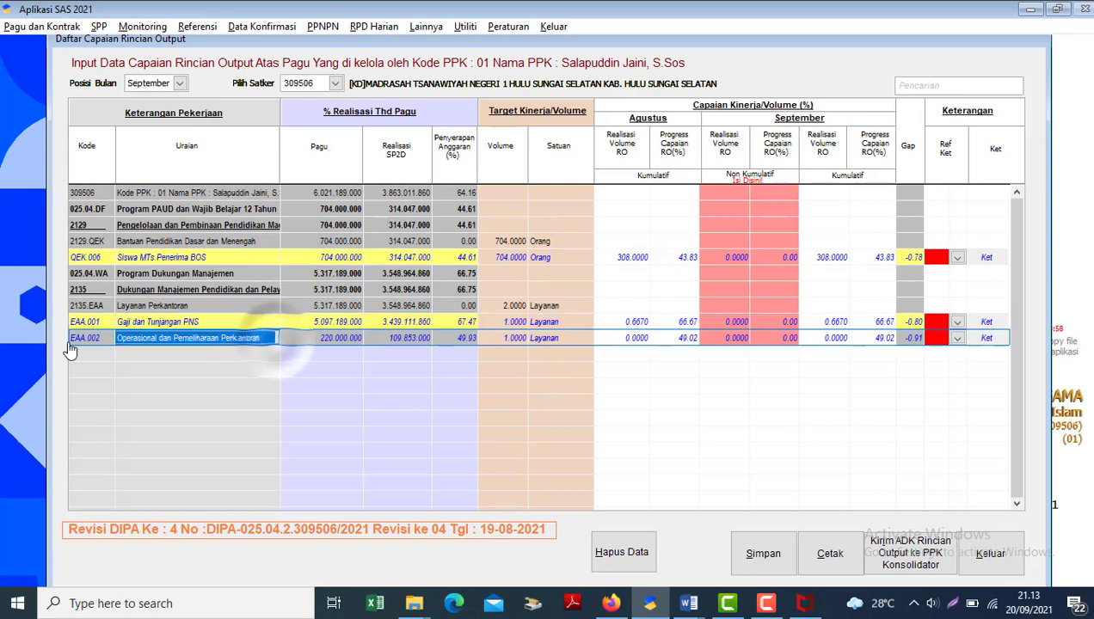
pyautogui.hotkey('alt', 'Tab')
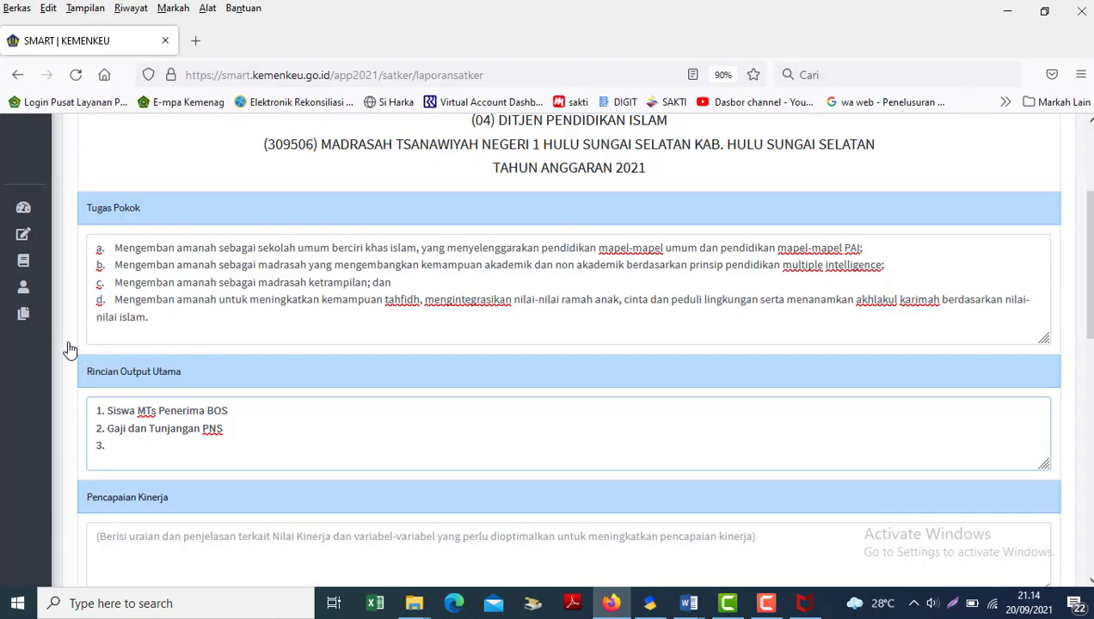
pyautogui.hotkey('ctrl', 'v')
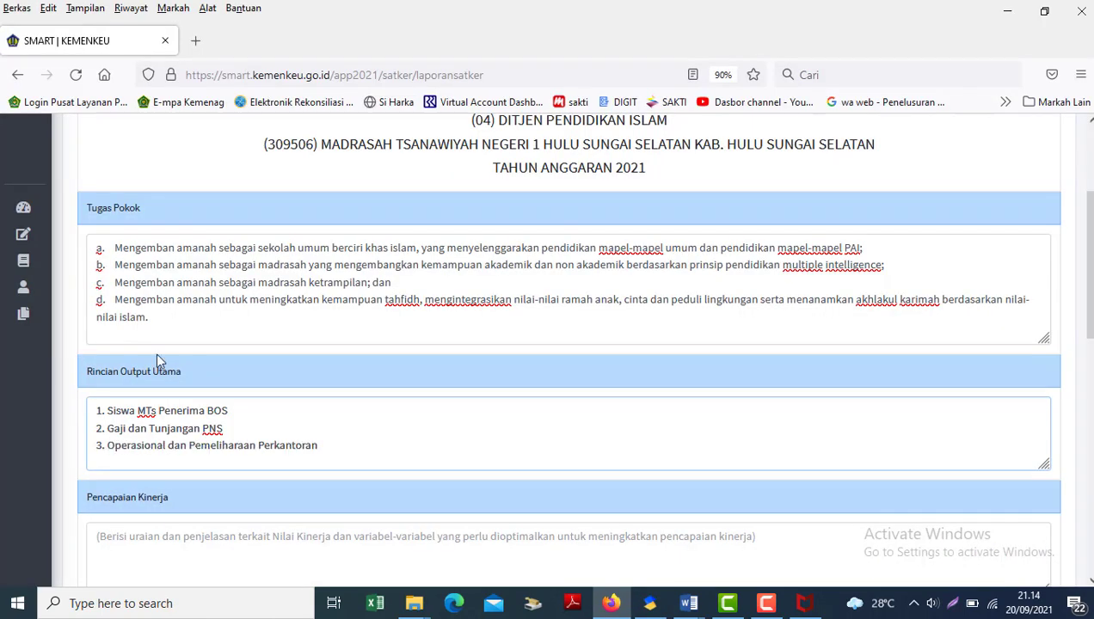
# Switch to the Perjanjian Kinerja Madrasah 2021 document in Word and copy the first Sasaran Kegiatan, "Menguatnya muatan moderasi beragama dalam mata pelajaran agama".
pyautogui.scroll(-3, 355, 420)
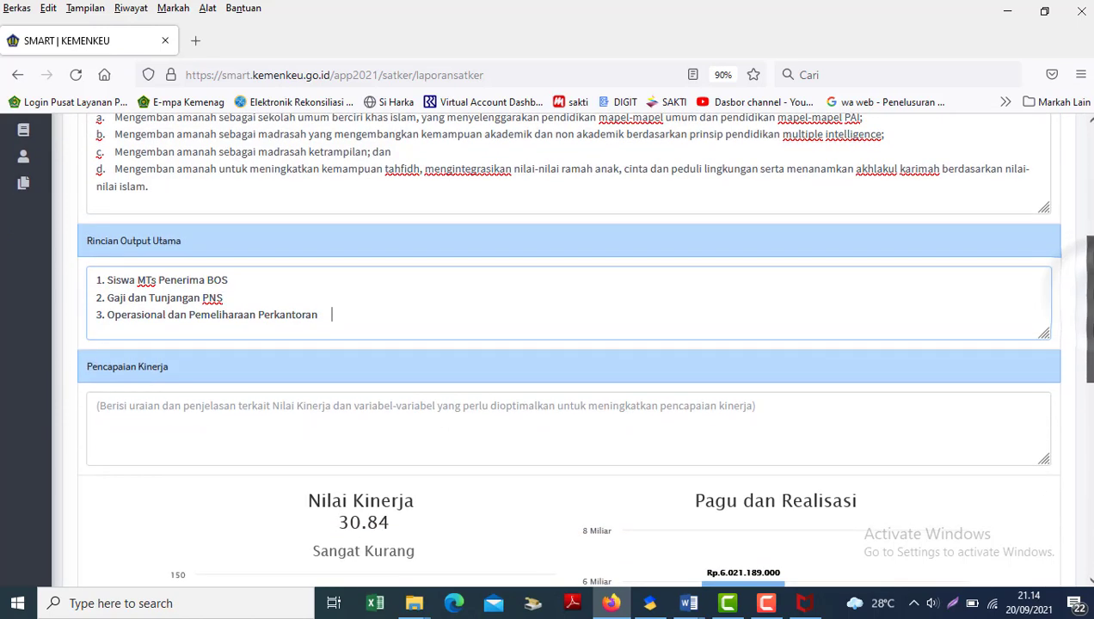
pyautogui.click(206, 447)
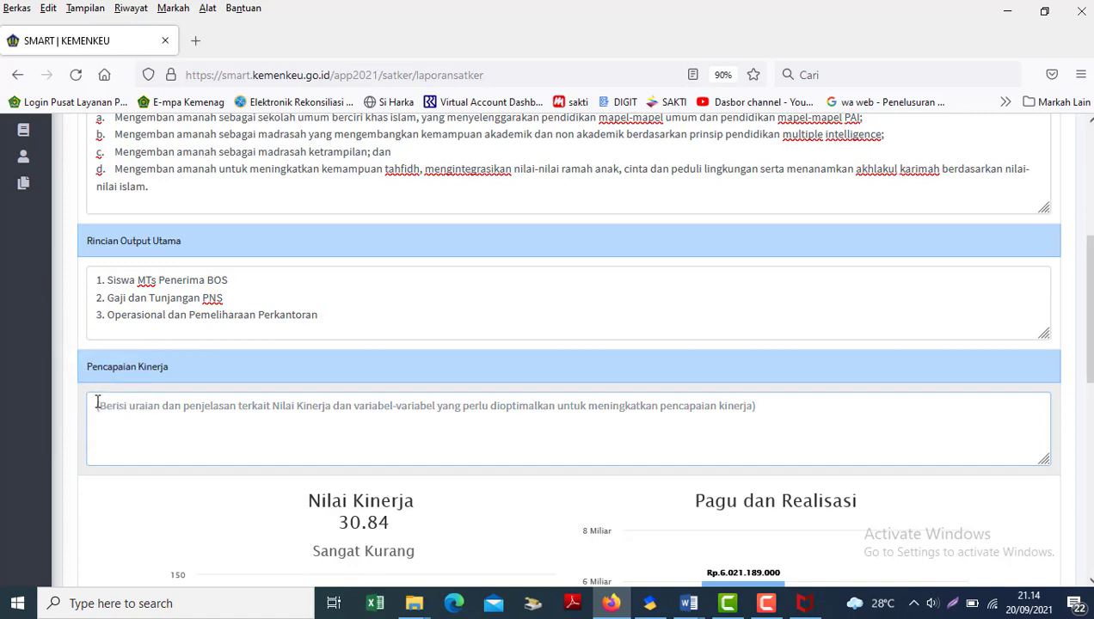
pyautogui.moveTo(704, 616)
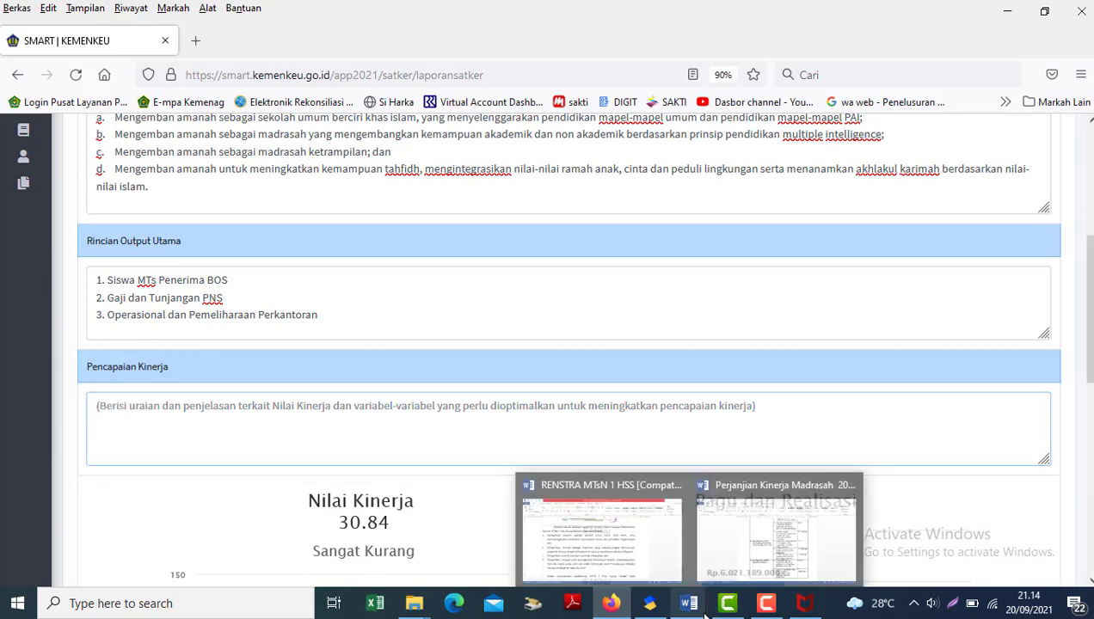
pyautogui.moveTo(742, 537)
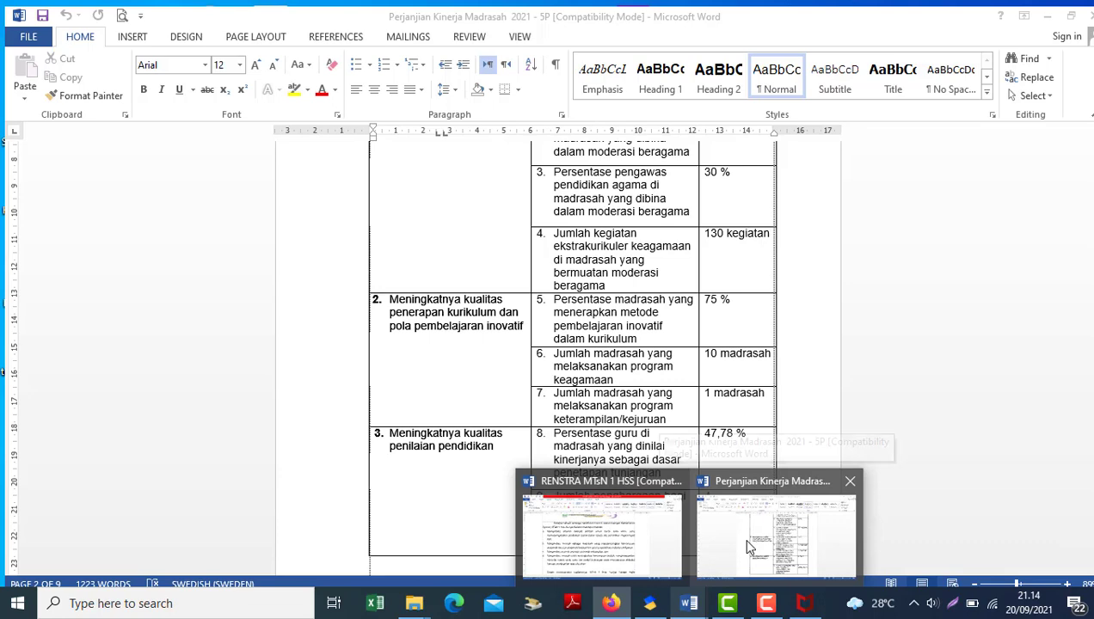
pyautogui.hotkey('alt', 'Tab')
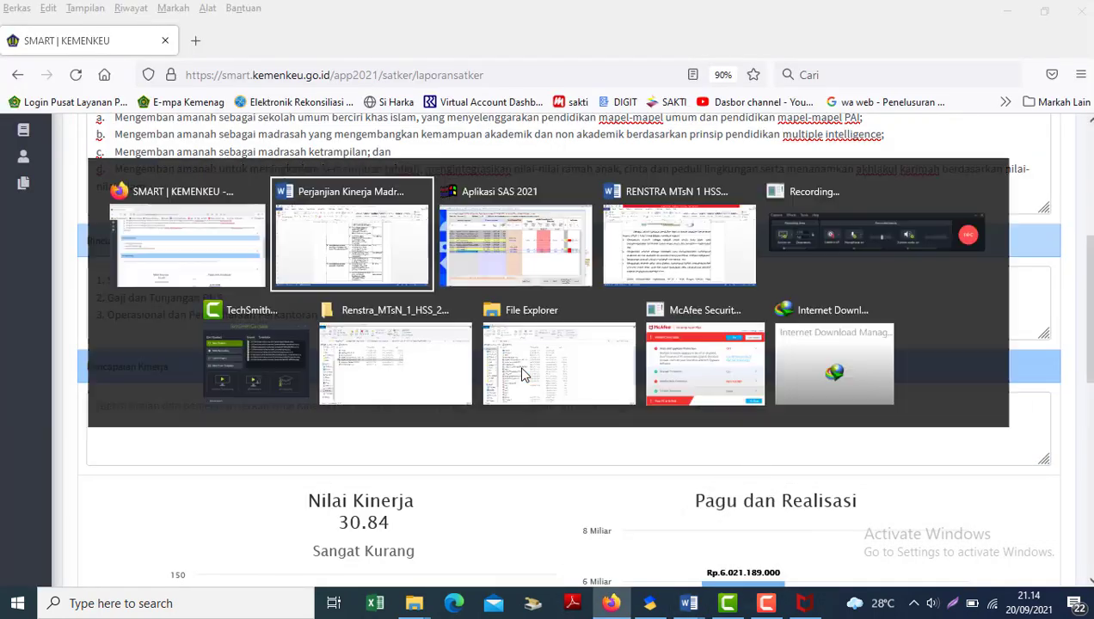
pyautogui.scroll(6, 733, 225)
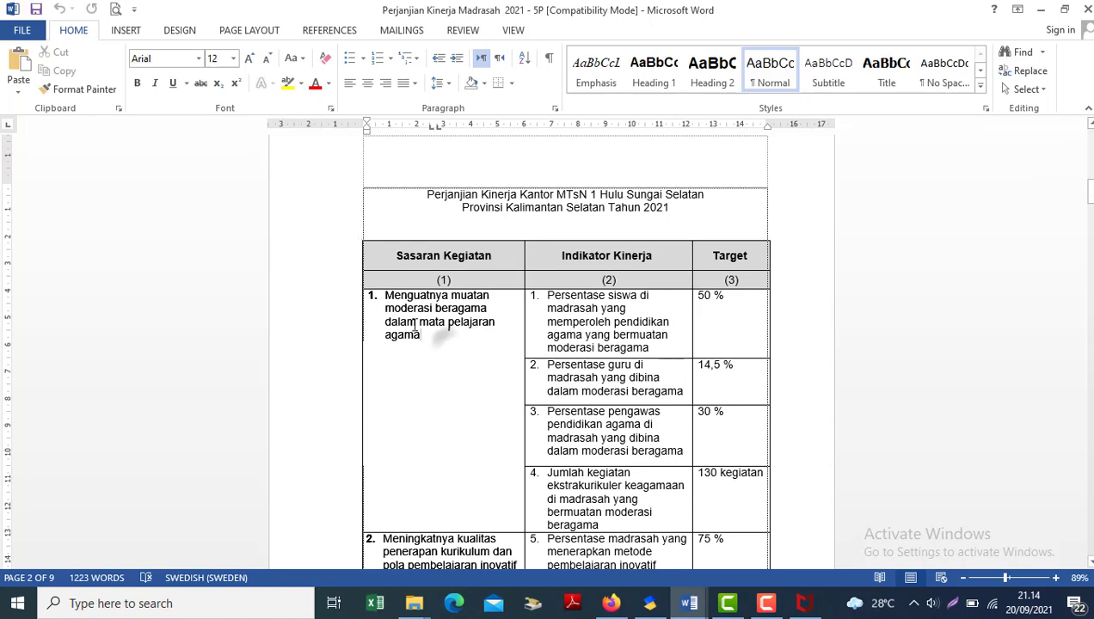
pyautogui.moveTo(421, 337); pyautogui.dragTo(384, 295)
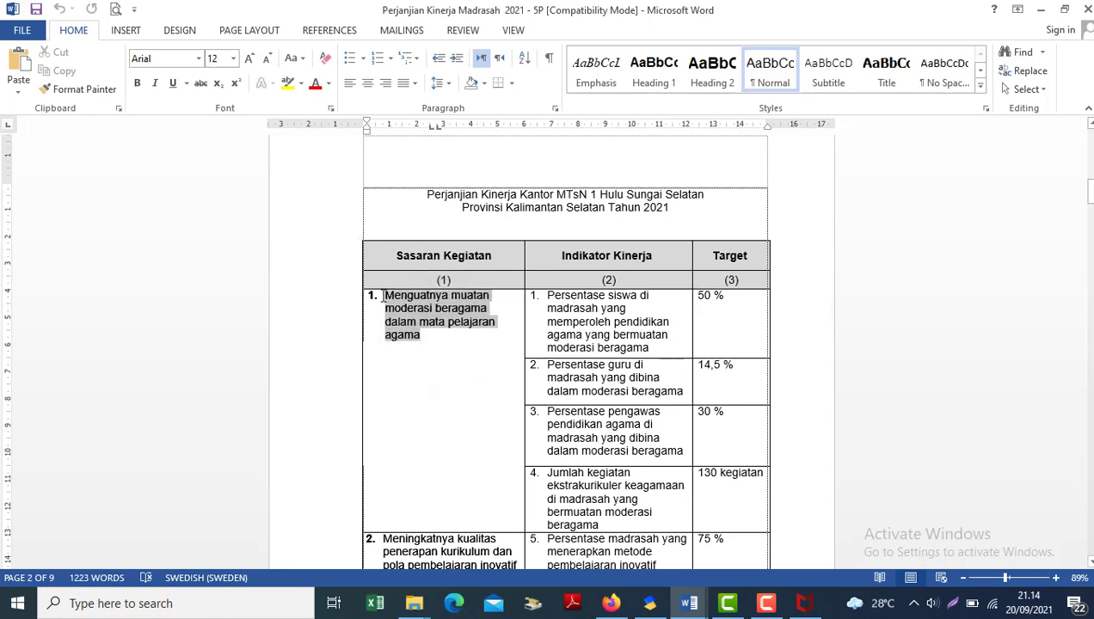
pyautogui.hotkey('ctrl', 'c')
# Return to the SMART report, paste the copied sasaran into Pencapaian Kinerja as item 1 and remove the duplicated number.
pyautogui.hotkey('alt', 'Tab')
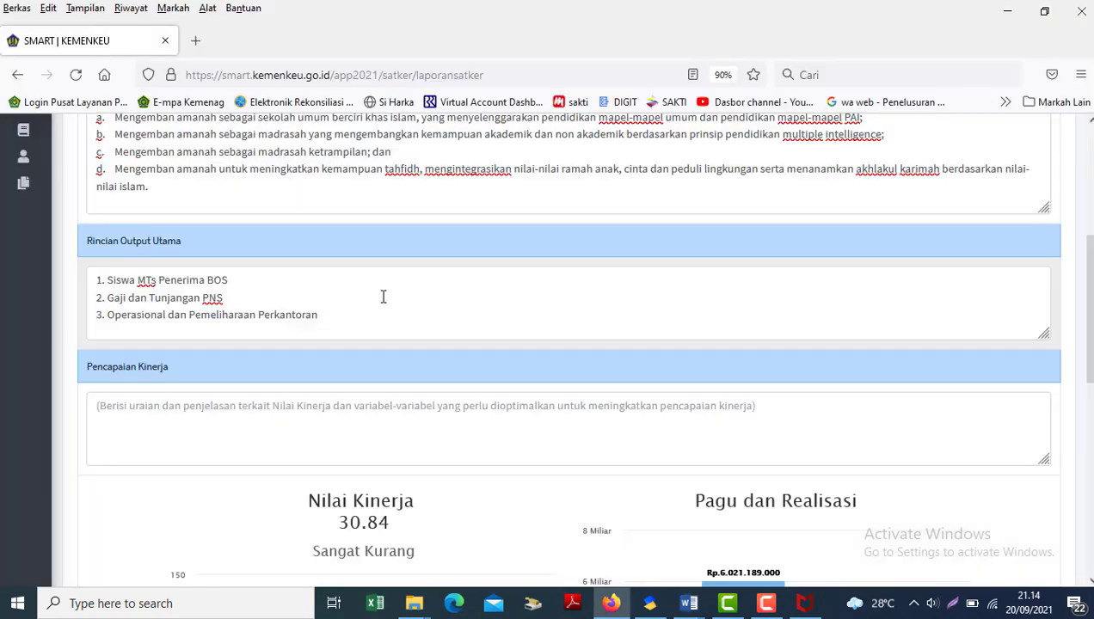
pyautogui.click(93, 435)
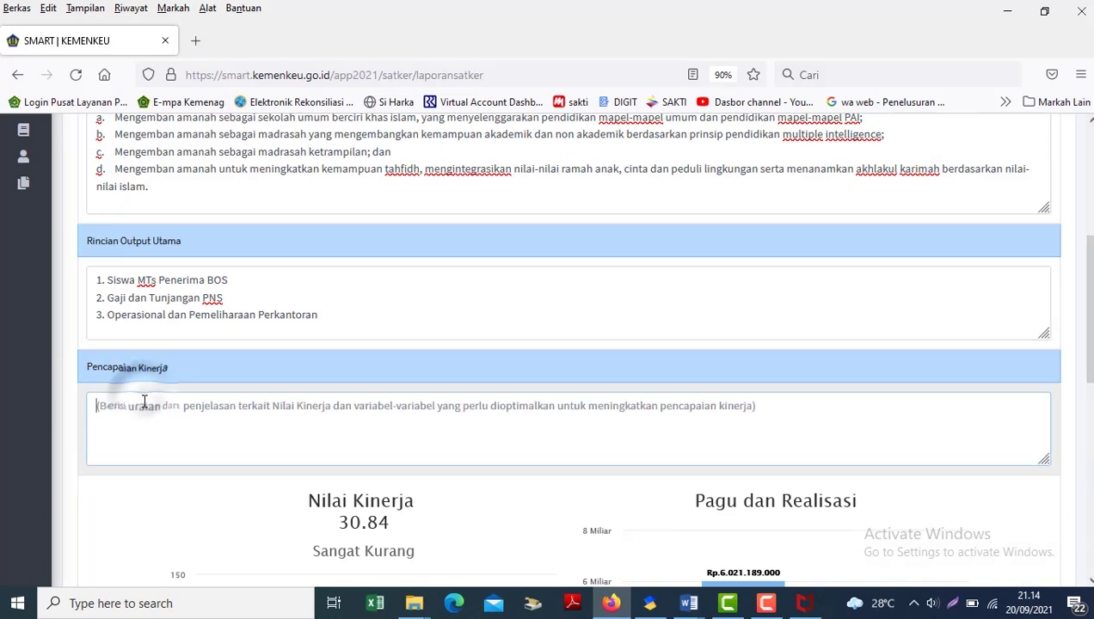
pyautogui.write('1.')
pyautogui.hotkey('ctrl', 'v')
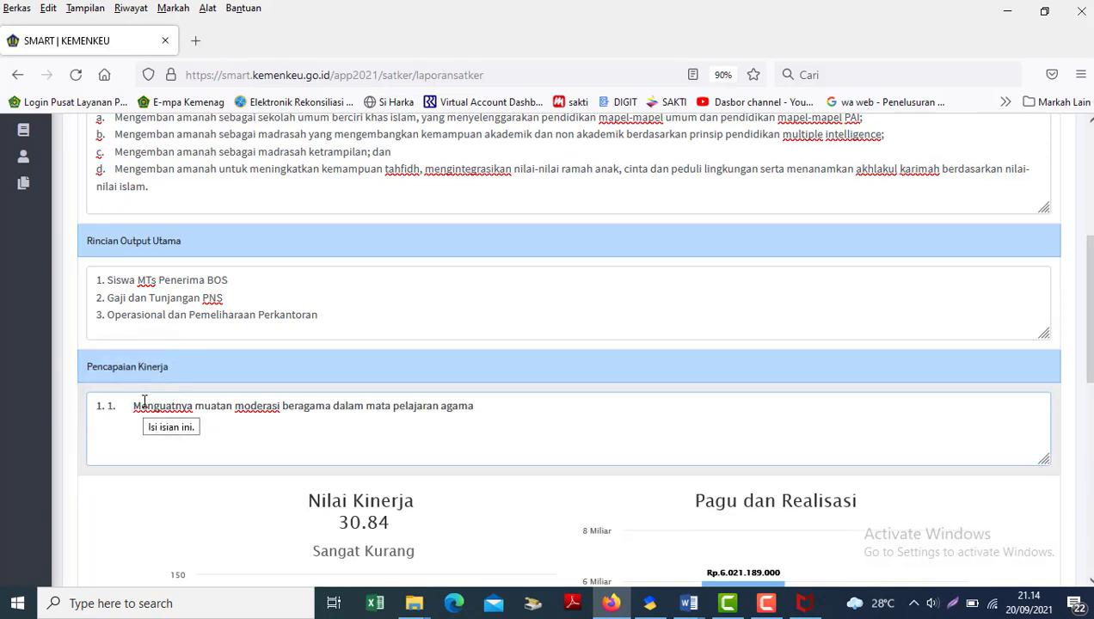
pyautogui.click(108, 405)
pyautogui.press('Delete')
pyautogui.press('Delete')
pyautogui.press('Delete')
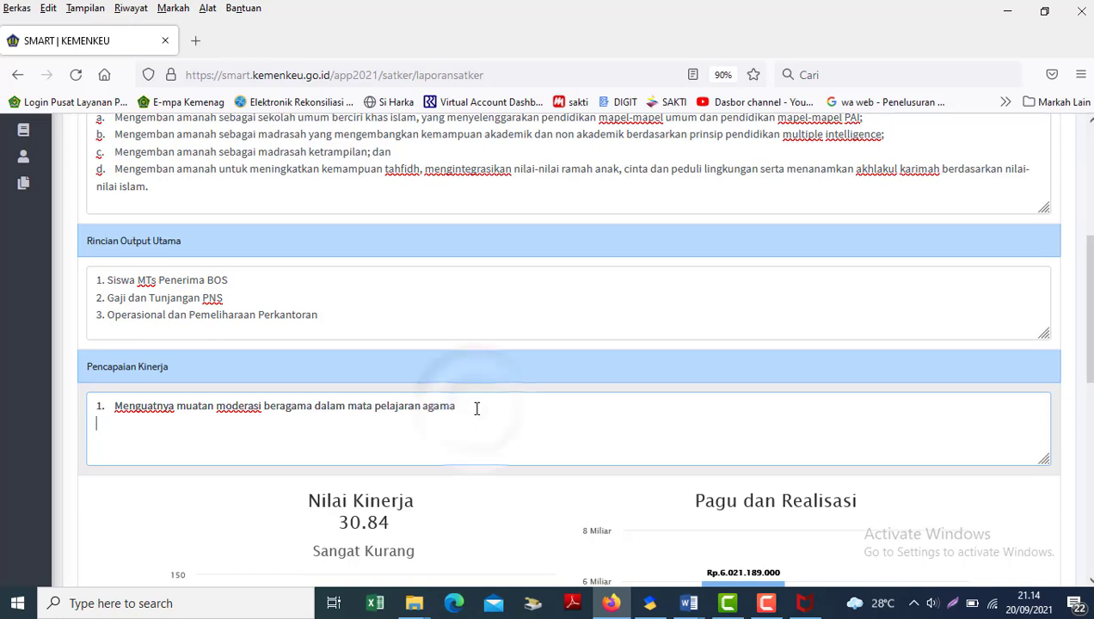
# Copy the second Sasaran Kegiatan, "Meningkatnya kualitas penerapan kurikulum dan pola pembelajaran inovatif", from the Word document into Pencapaian Kinerja as item 2.
pyautogui.hotkey('alt', 'Tab')
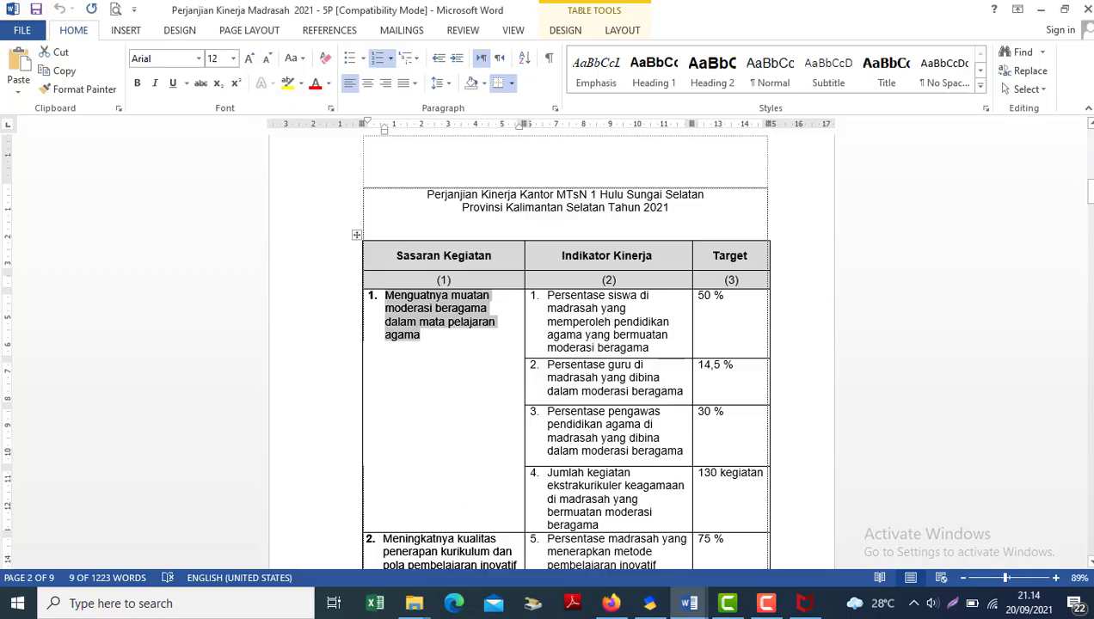
pyautogui.moveTo(1086, 195); pyautogui.dragTo(1087, 214)
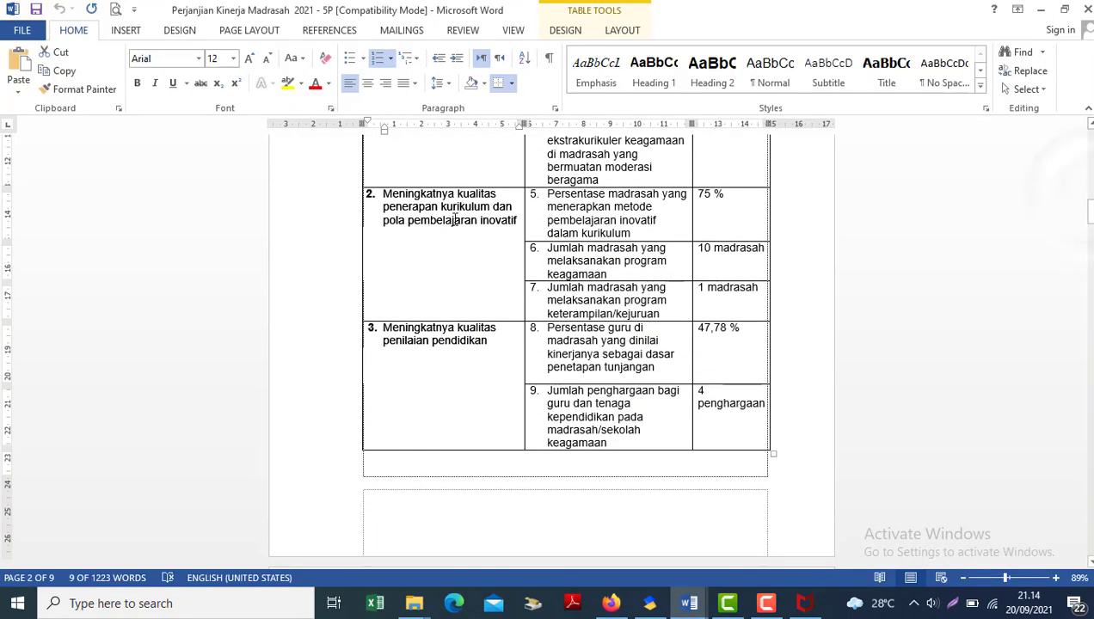
pyautogui.tripleClick(464, 218)
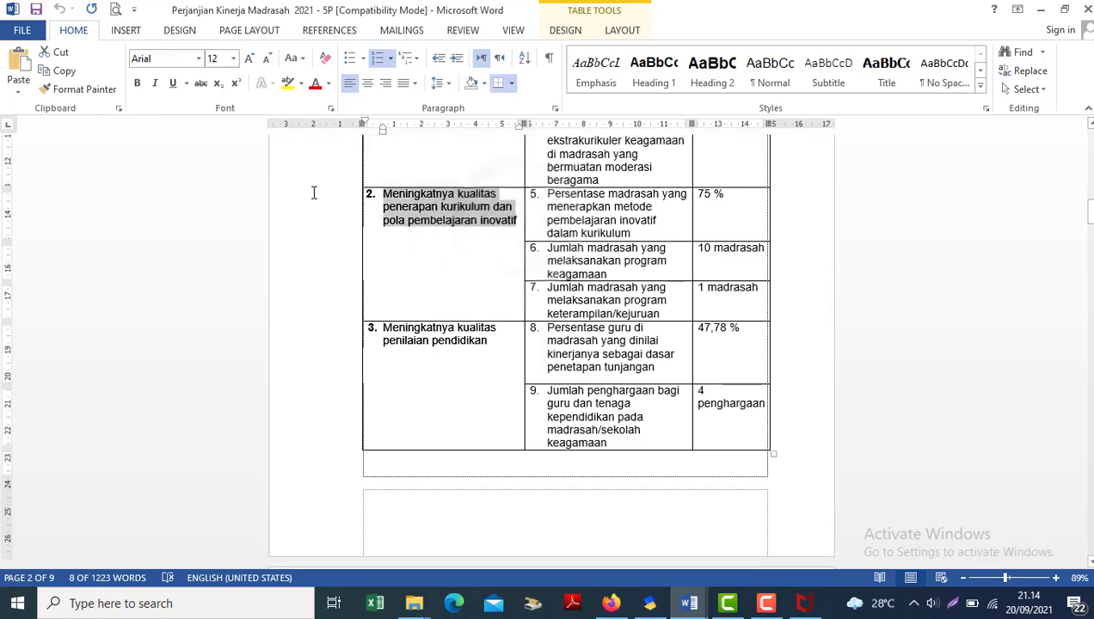
pyautogui.hotkey('alt', 'Tab')
pyautogui.hotkey('ctrl', 'v')
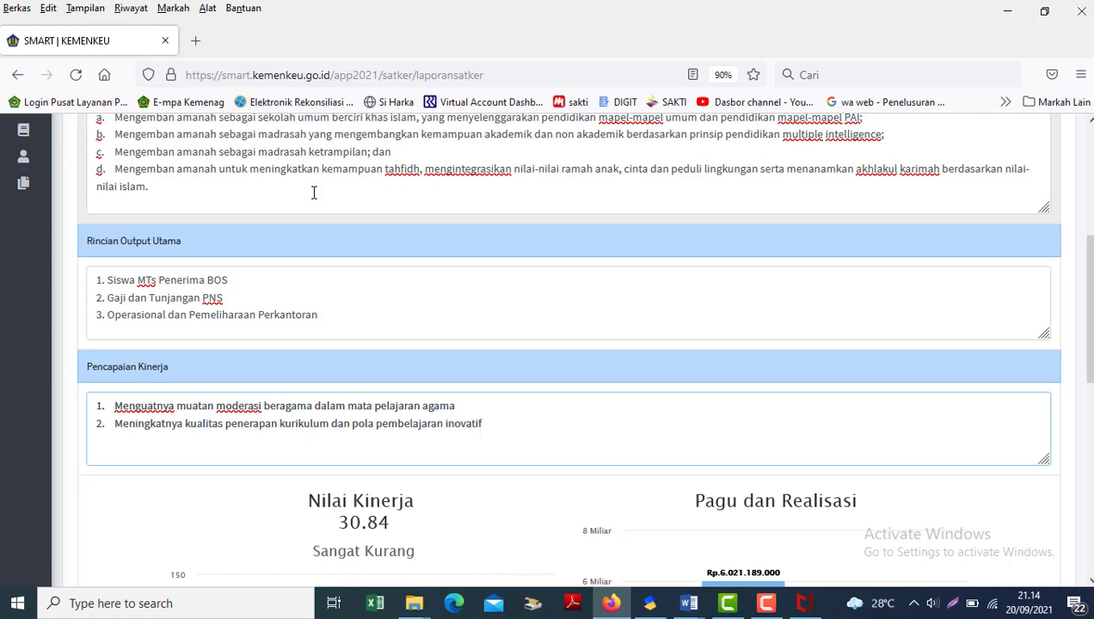
# Copy the third Sasaran Kegiatan, "Meningkatnya kualitas penilaian pendidikan", from the Word document into Pencapaian Kinerja as item 3.
pyautogui.hotkey('alt', 'Tab')
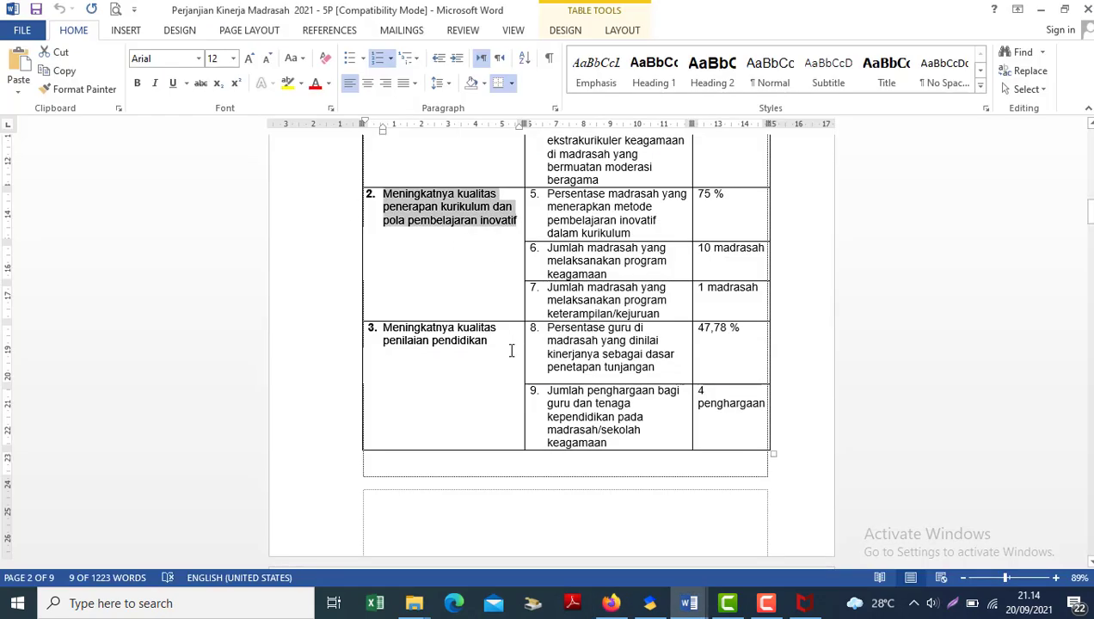
pyautogui.moveTo(506, 348); pyautogui.dragTo(335, 322)
pyautogui.hotkey('ctrl', 'c')
pyautogui.hotkey('alt', 'Tab')
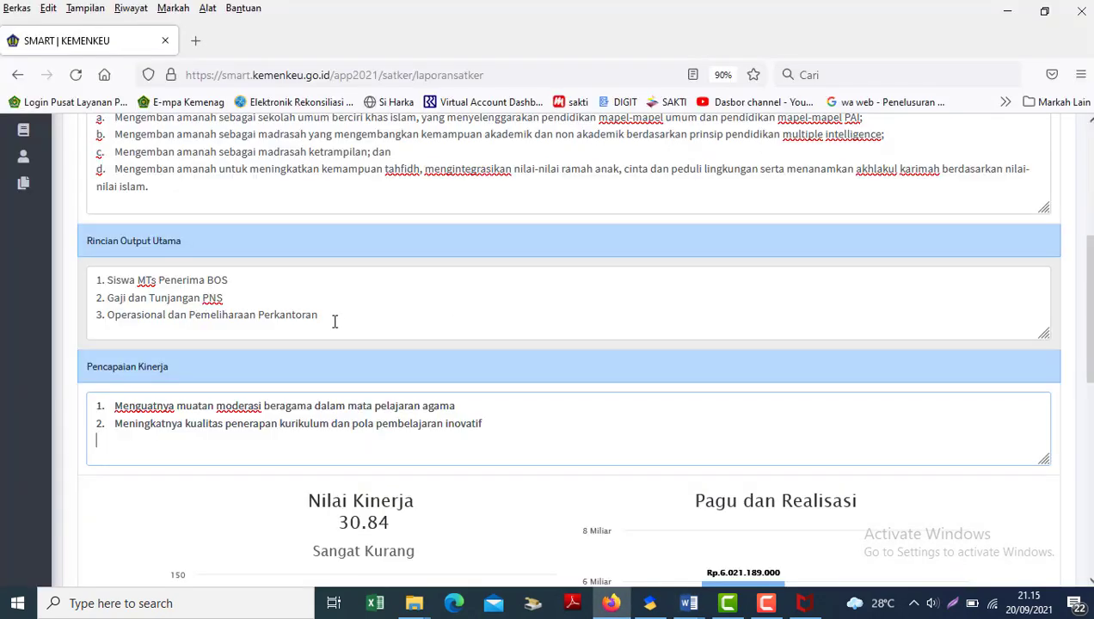
pyautogui.press('Return')
pyautogui.hotkey('ctrl', 'v')
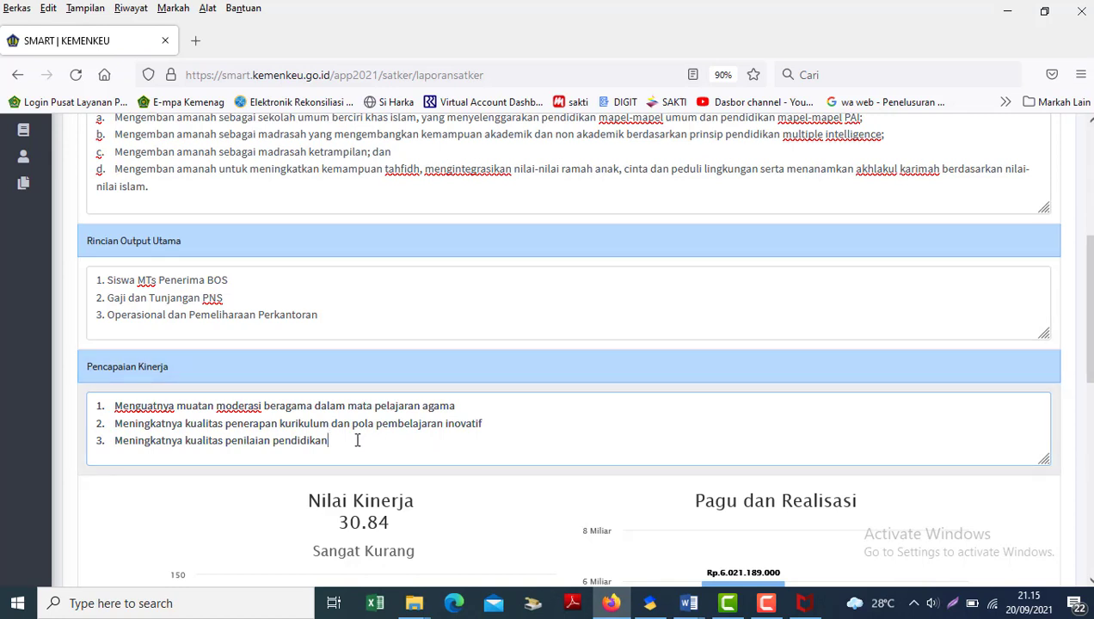
# Copy the fourth Sasaran Kegiatan, "Meningkatnya penerapan teknologi informasi dan komunikasi dalam sistem pembelajaran", from the Word document into Pencapaian Kinerja as item 4.
pyautogui.press('Return')
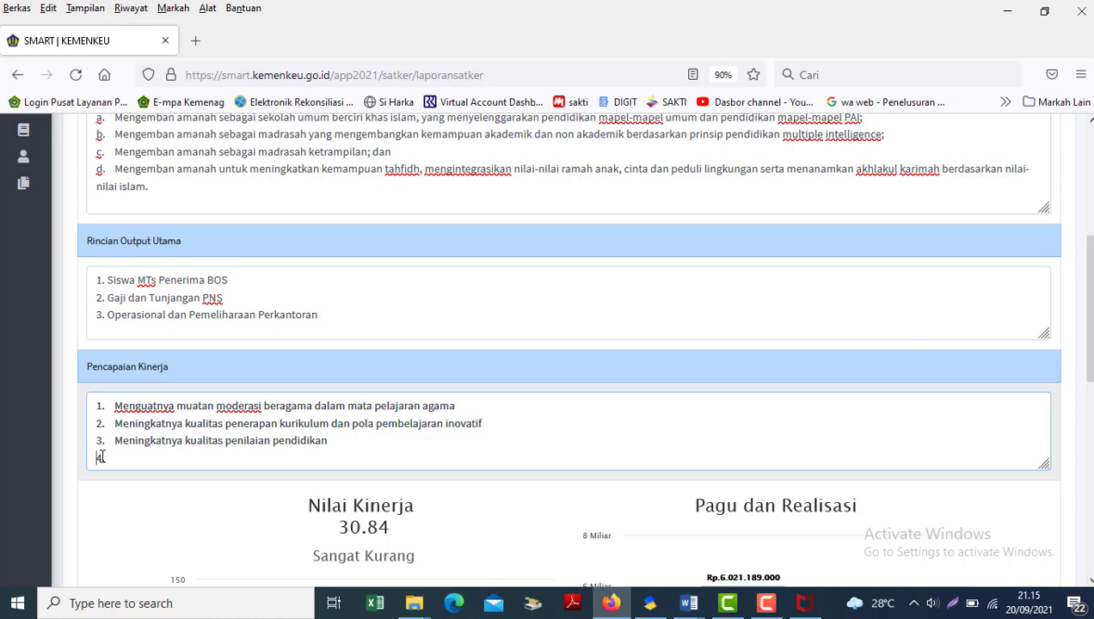
pyautogui.moveTo(100, 457); pyautogui.dragTo(101, 442)
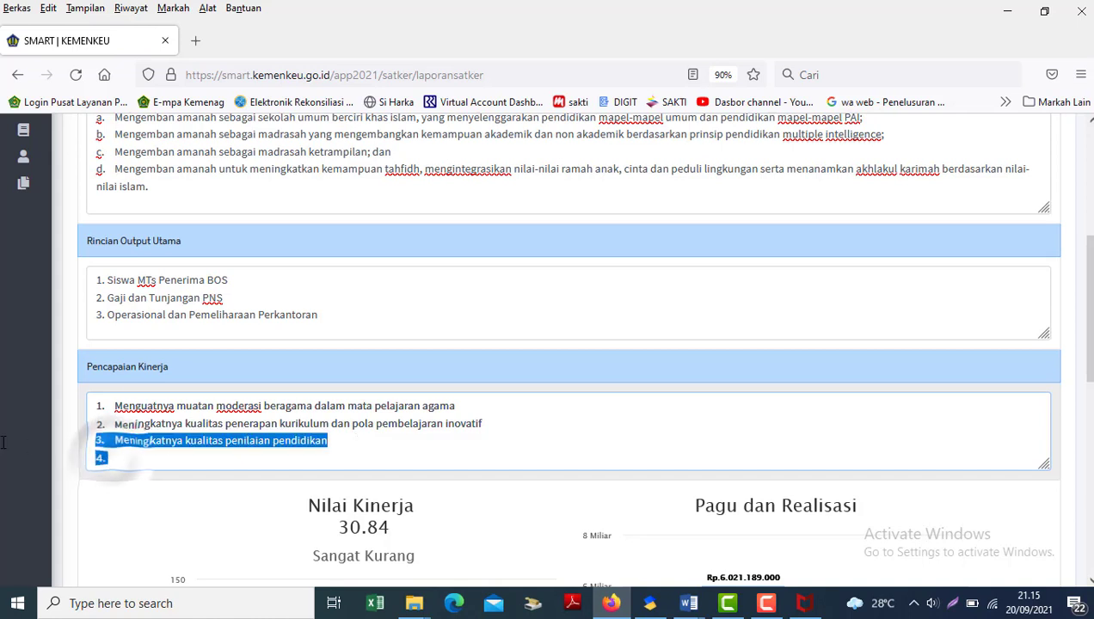
pyautogui.click(108, 458)
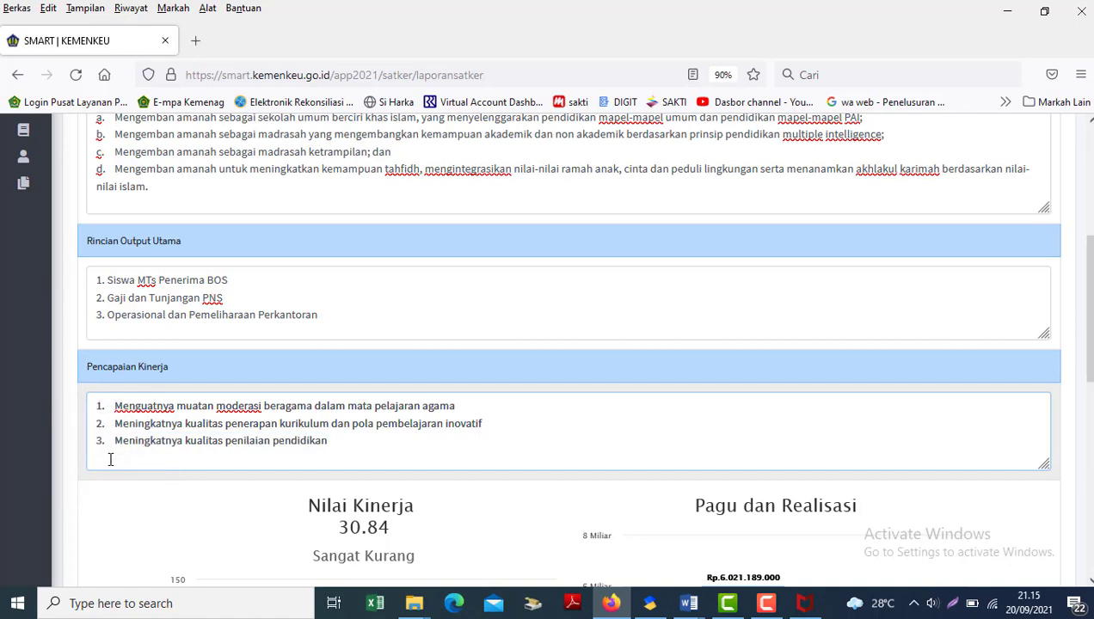
pyautogui.hotkey('alt', 'Tab')
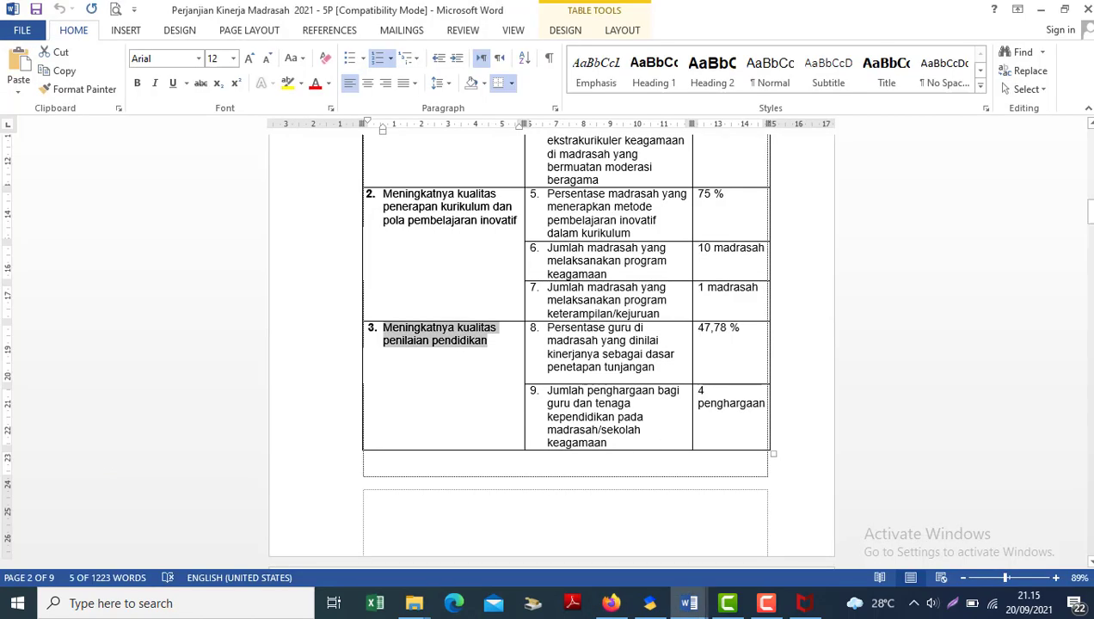
pyautogui.moveTo(1090, 210); pyautogui.dragTo(1091, 241)
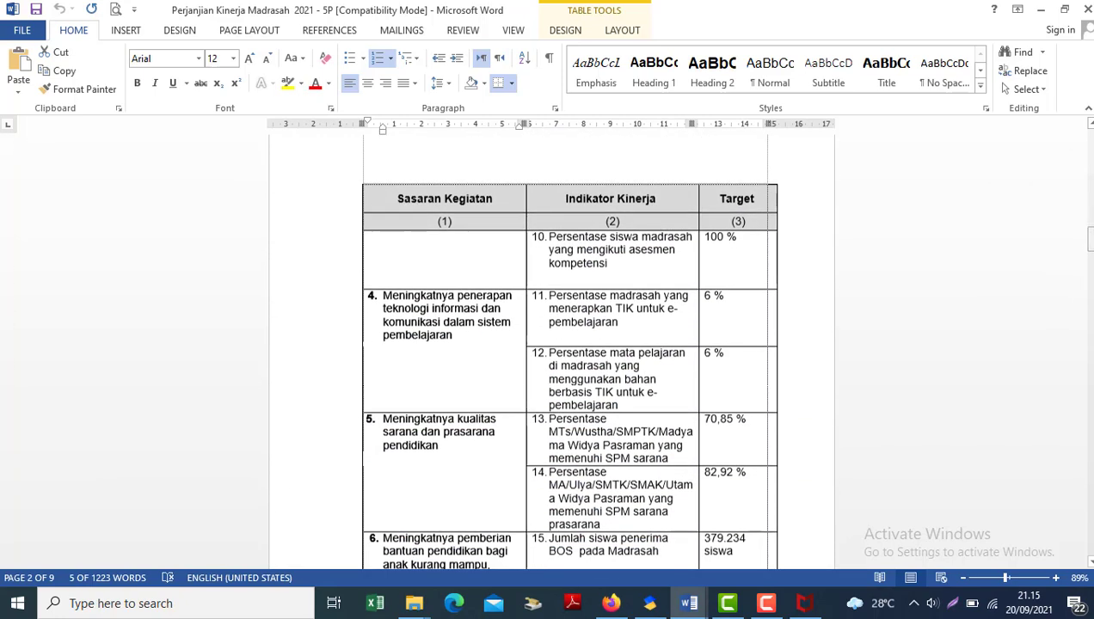
pyautogui.moveTo(469, 341); pyautogui.dragTo(345, 298)
pyautogui.click(469, 335)
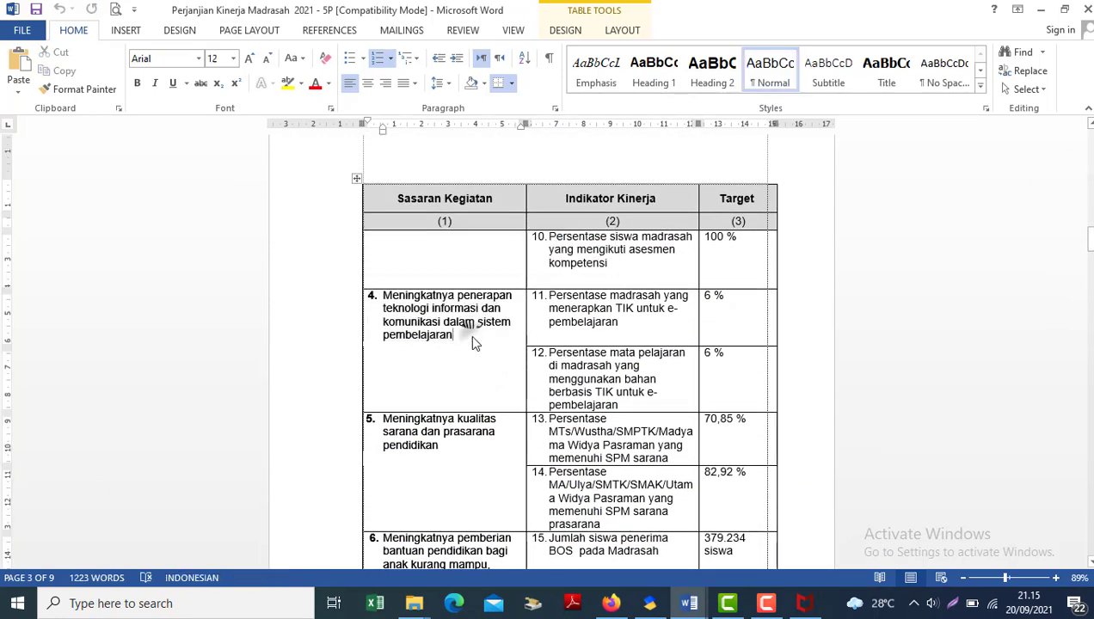
pyautogui.moveTo(458, 339); pyautogui.dragTo(354, 292)
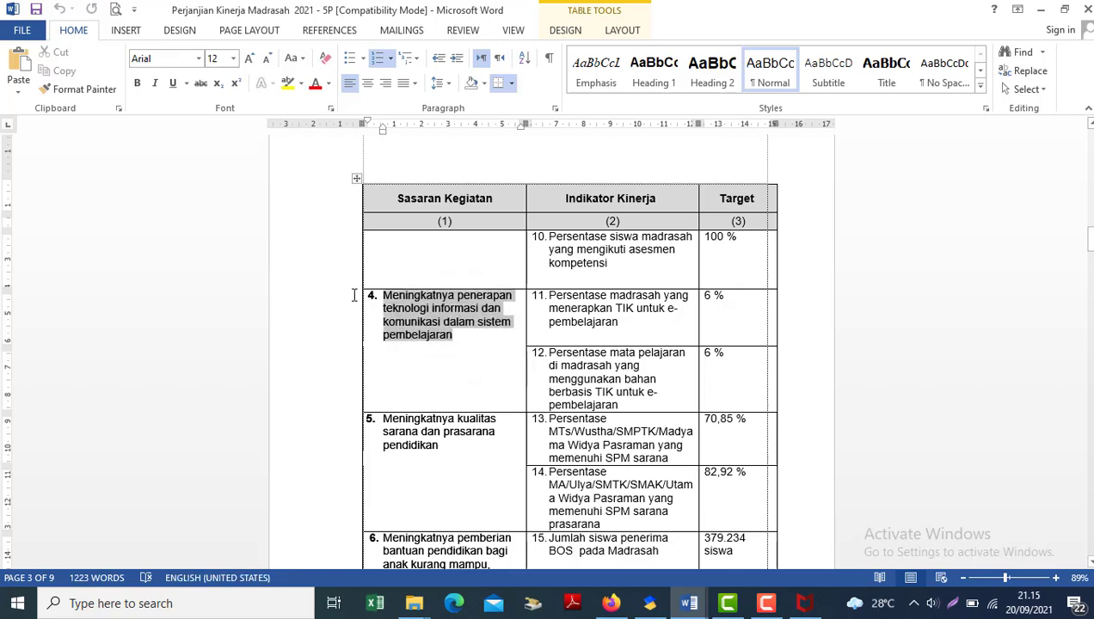
pyautogui.hotkey('alt', 'Tab')
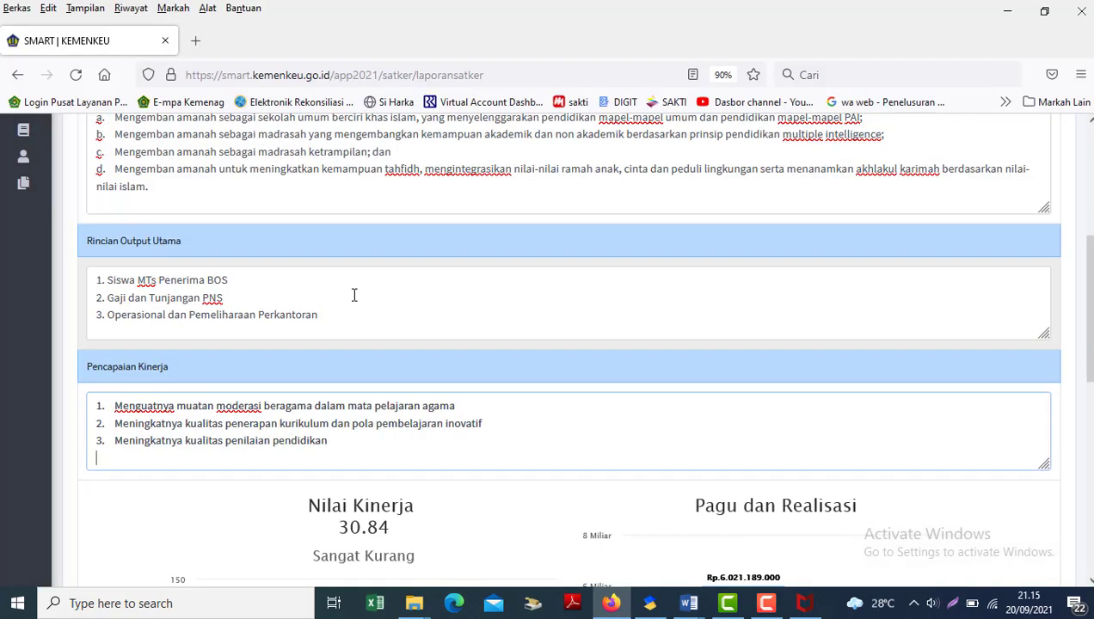
pyautogui.hotkey('ctrl', 'v')
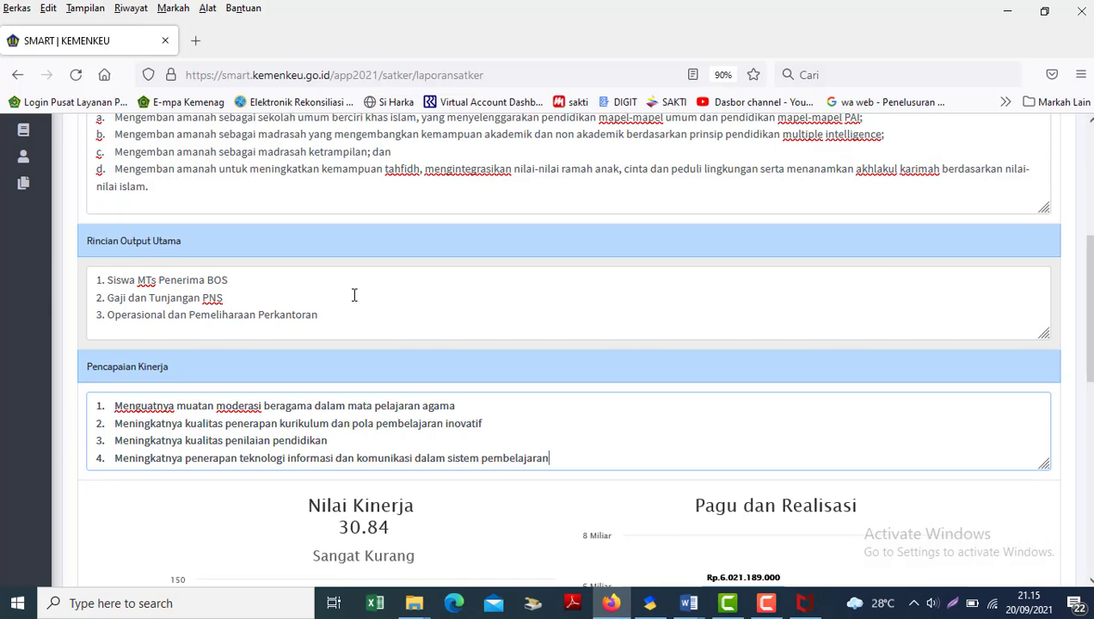
# Copy the fifth Sasaran Kegiatan, "Meningkatnya kualitas sarana dan prasarana pendidikan", from the Word document into Pencapaian Kinerja as item 5.
pyautogui.press('Return')
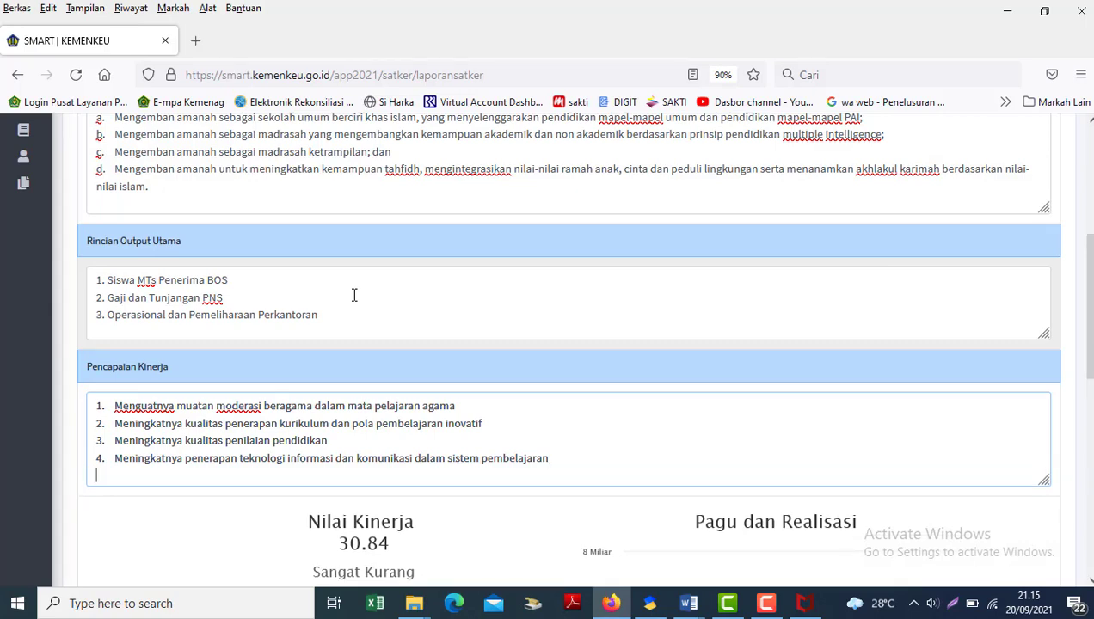
pyautogui.hotkey('alt', 'Tab')
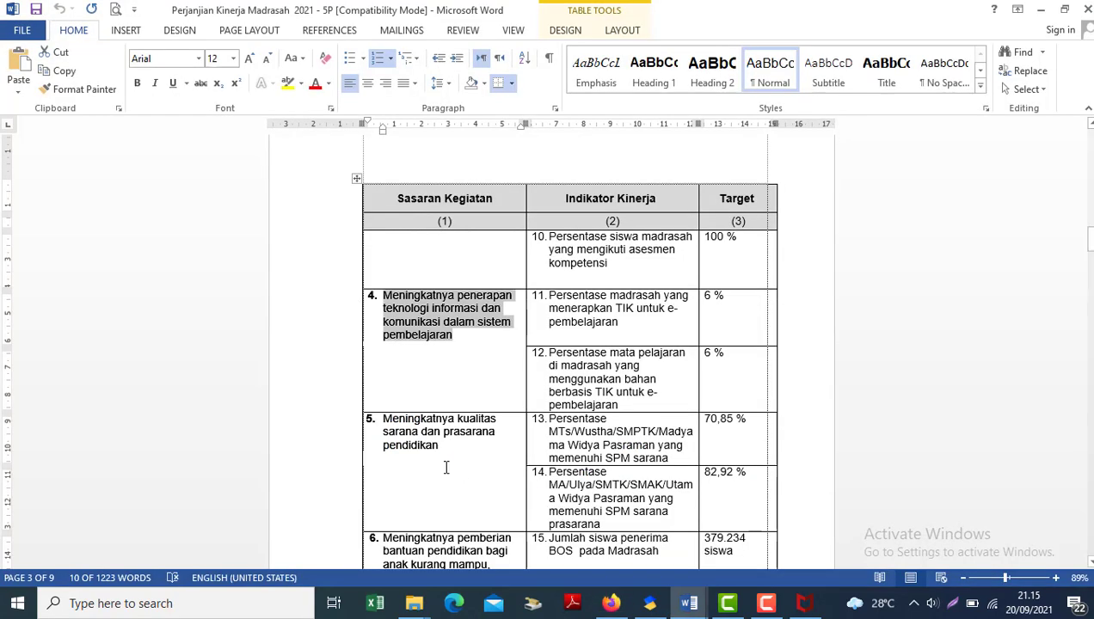
pyautogui.moveTo(446, 467); pyautogui.dragTo(375, 419)
pyautogui.hotkey('ctrl', 'c')
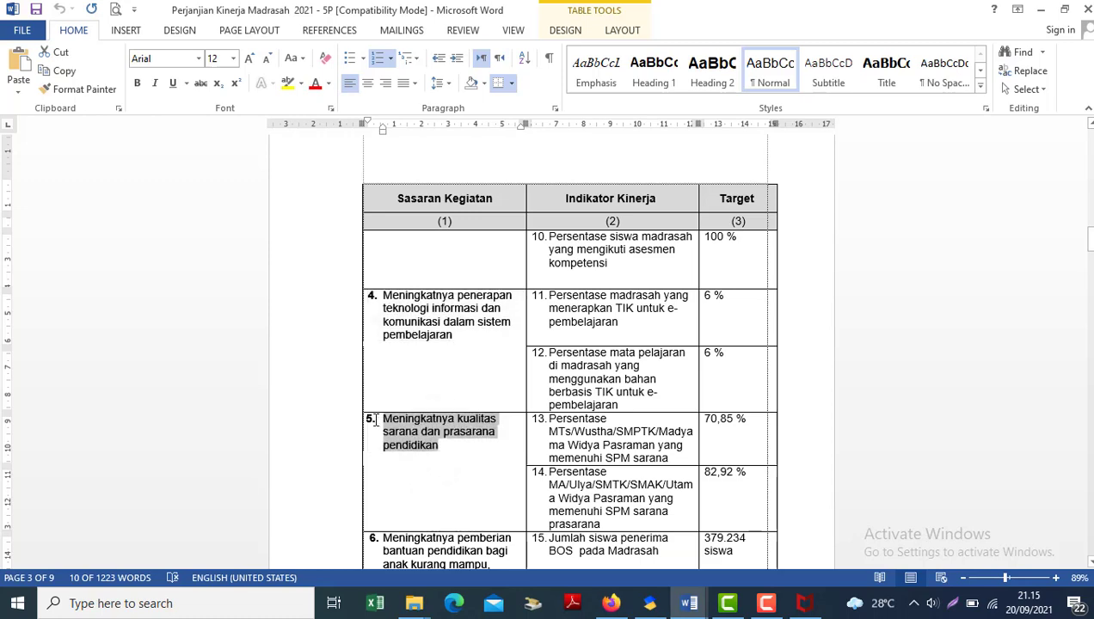
pyautogui.hotkey('alt', 'Tab')
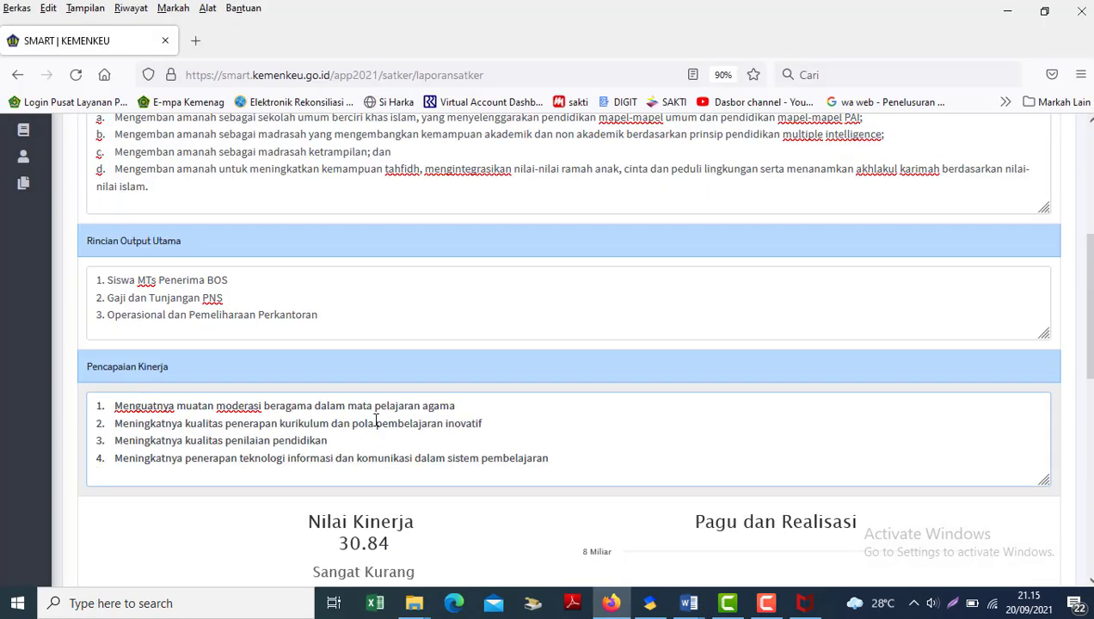
pyautogui.hotkey('ctrl', 'v')
# Copy the sixth Sasaran Kegiatan, "Meningkatnya pemberian bantuan pendidikan bagi anak kurang mampu, daerah afirmasi, dan berbakat", from the Word document into Pencapaian Kinerja as item 6.
pyautogui.hotkey('alt', 'Tab')
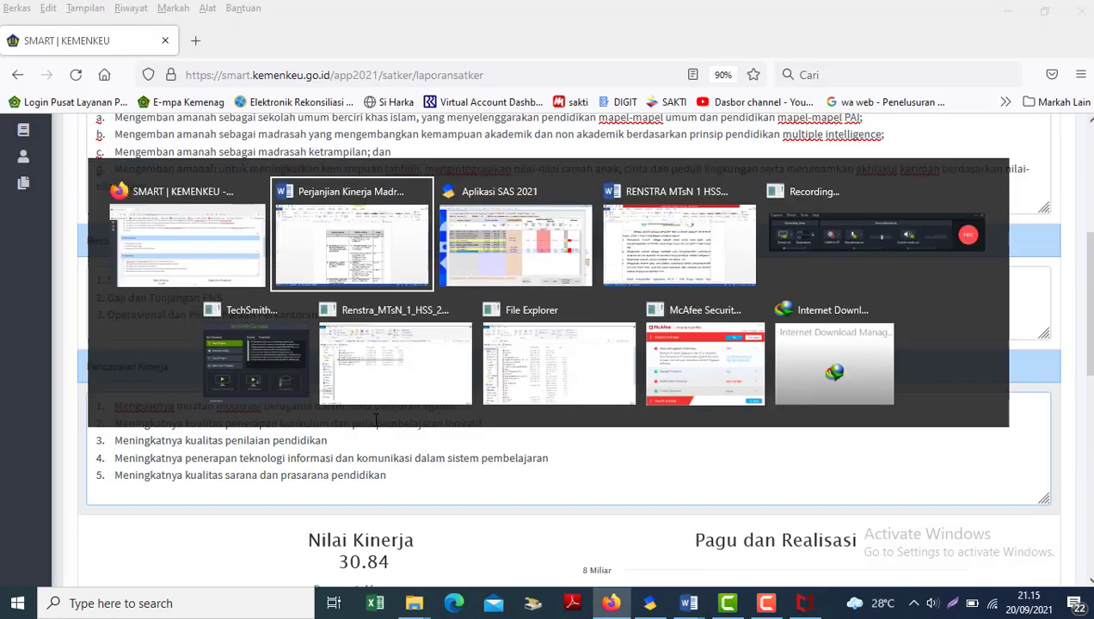
pyautogui.scroll(-6, 523, 256)
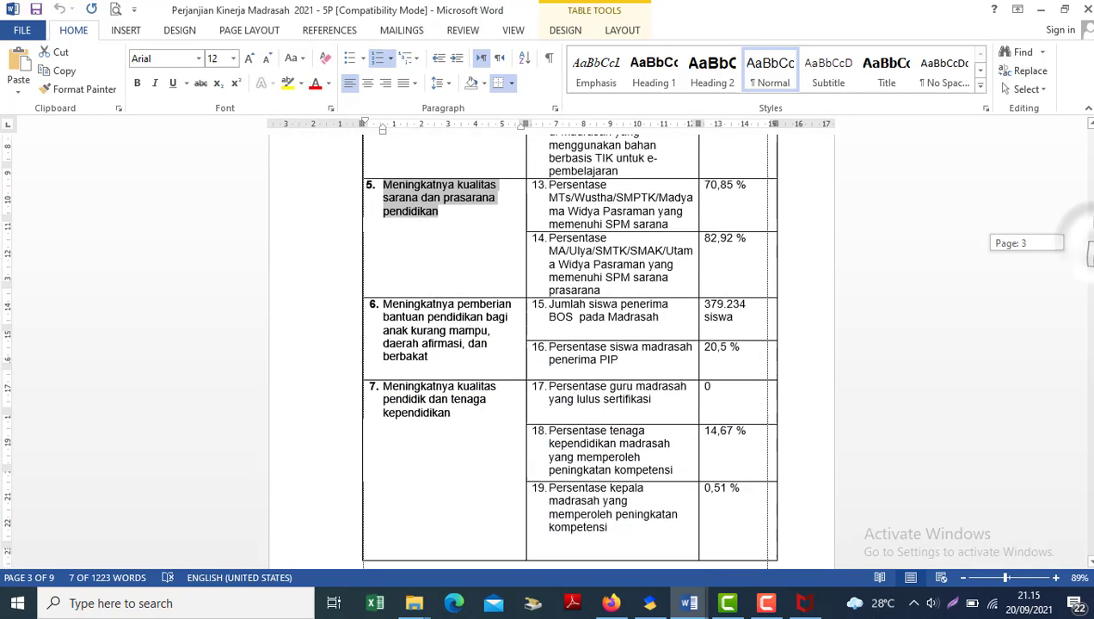
pyautogui.moveTo(462, 306); pyautogui.dragTo(375, 251)
pyautogui.hotkey('ctrl', 'c')
pyautogui.hotkey('alt', 'Tab')
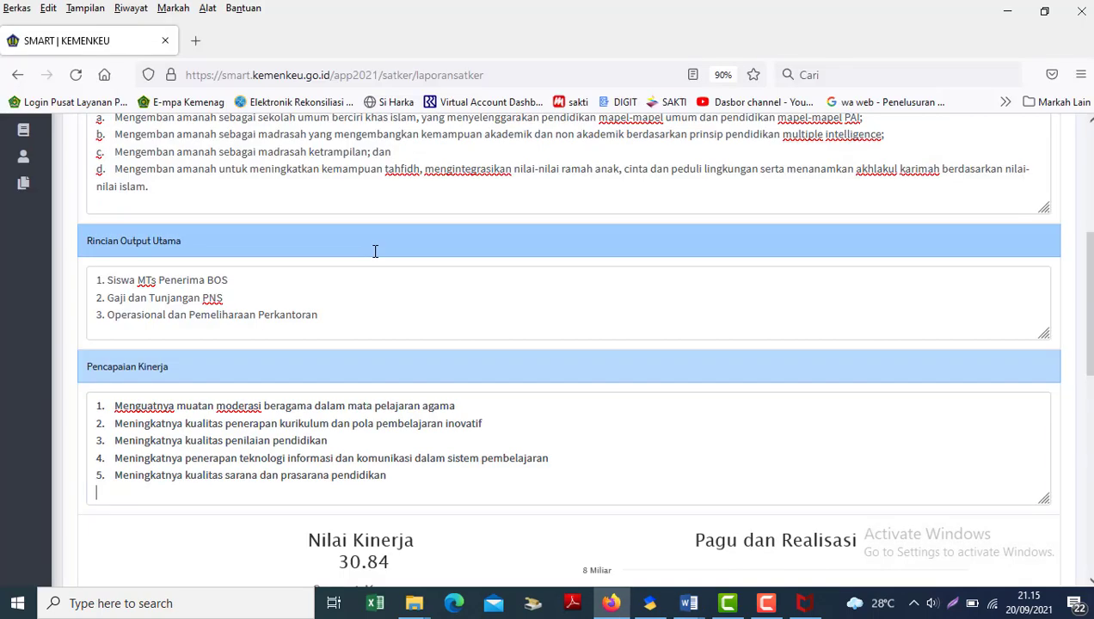
pyautogui.hotkey('ctrl', 'v')
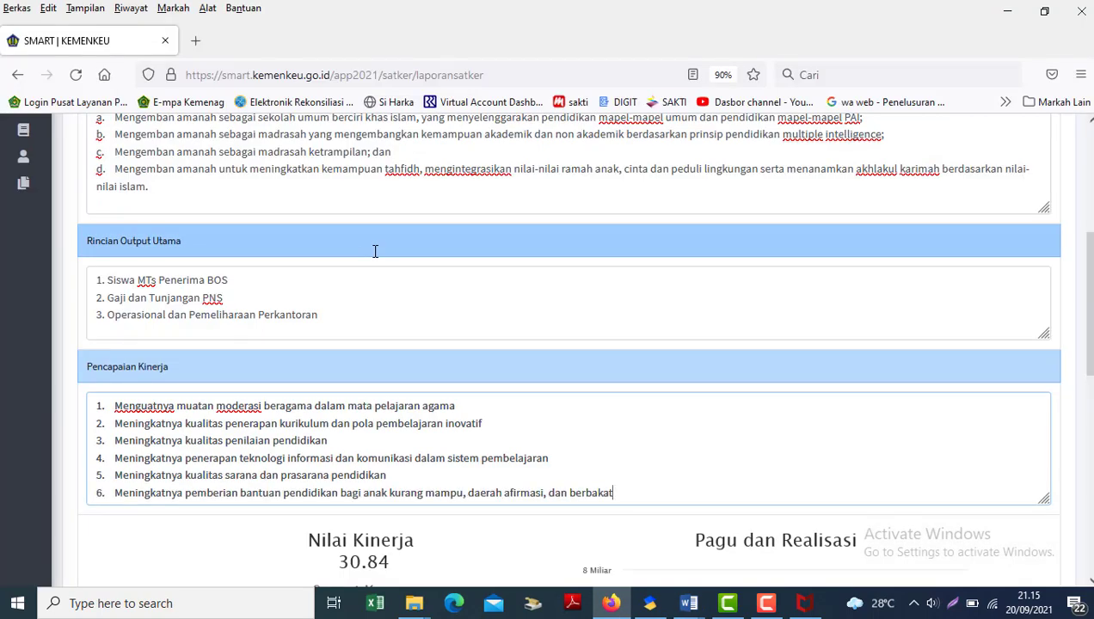
# Copy the seventh Sasaran Kegiatan, "Meningkatnya kualitas pendidik dan tenaga kependidikan", from the Word document into Pencapaian Kinerja as item 7.
pyautogui.press('Return')
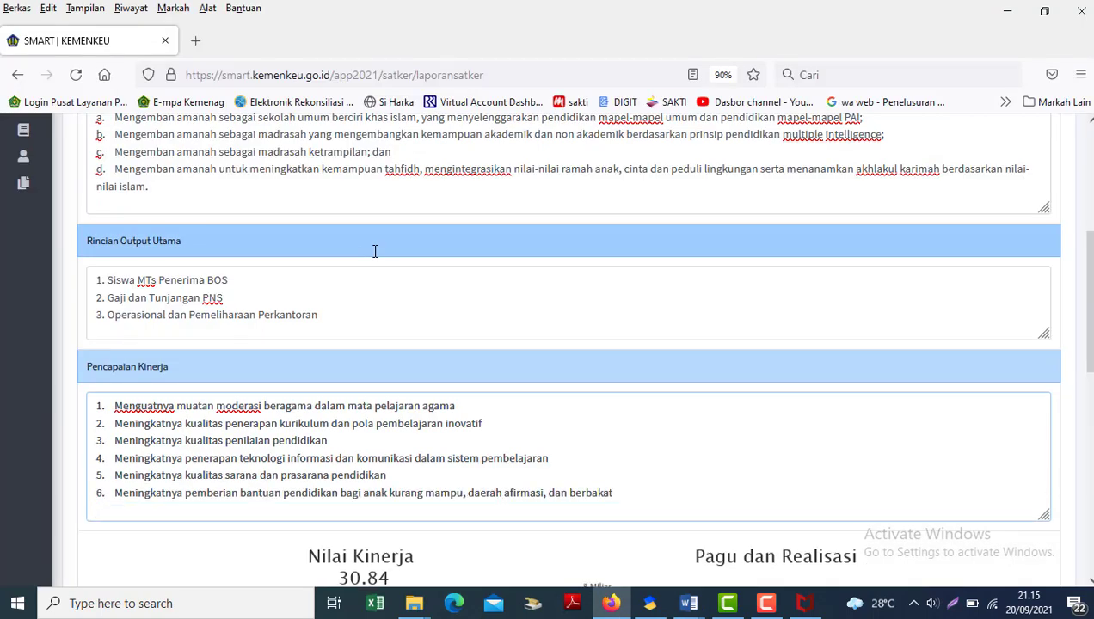
pyautogui.hotkey('alt', 'Tab')
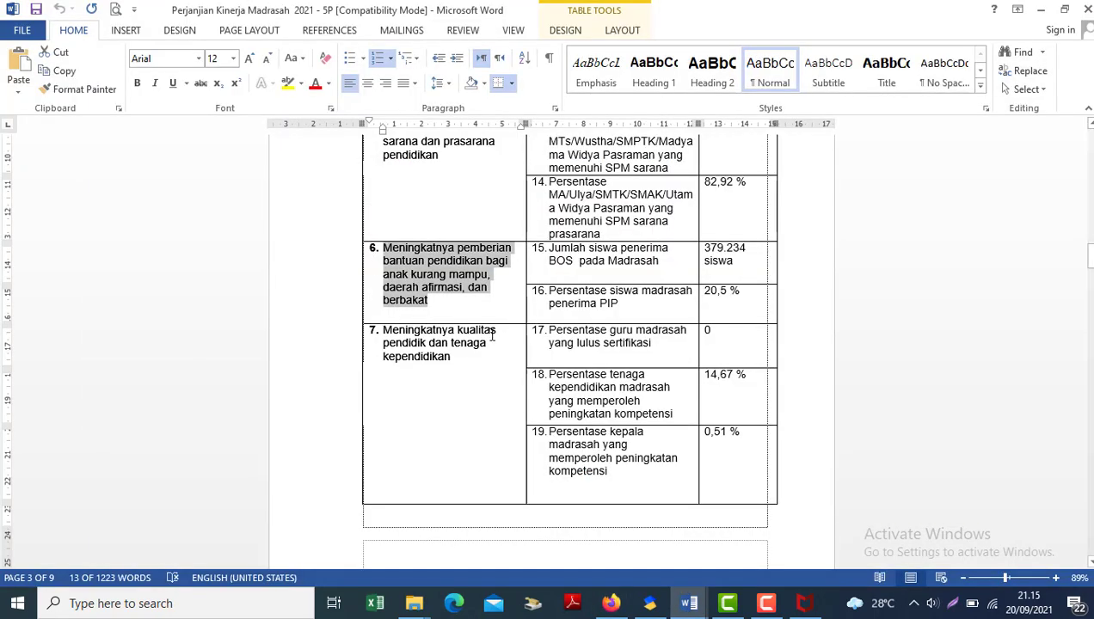
pyautogui.moveTo(470, 370); pyautogui.dragTo(364, 334)
pyautogui.hotkey('ctrl', 'c')
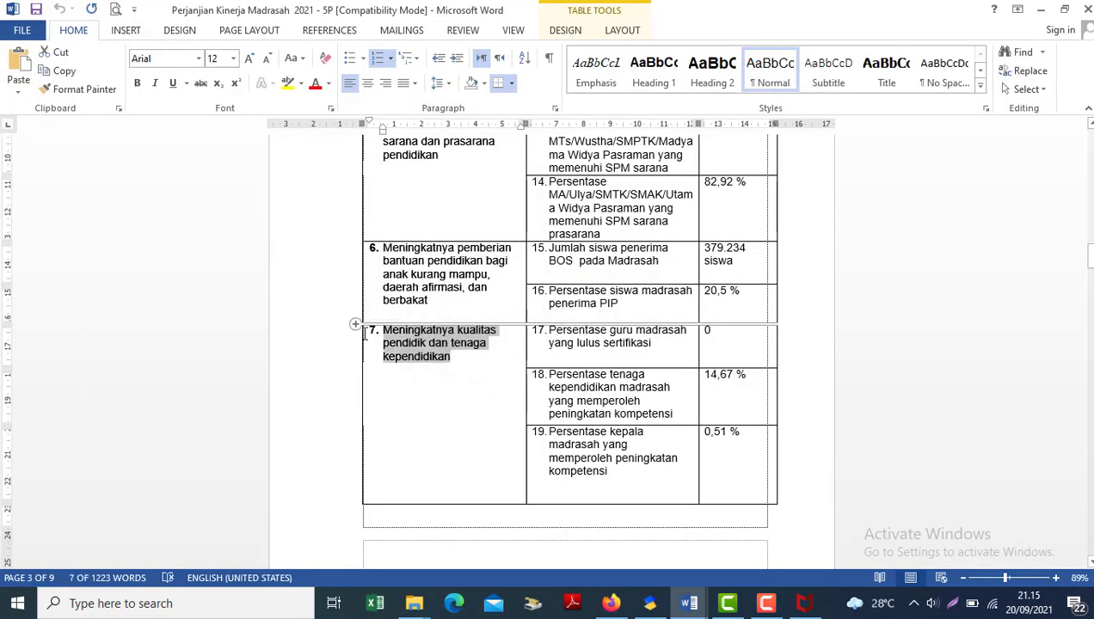
pyautogui.hotkey('alt', 'Tab')
pyautogui.hotkey('ctrl', 'v')
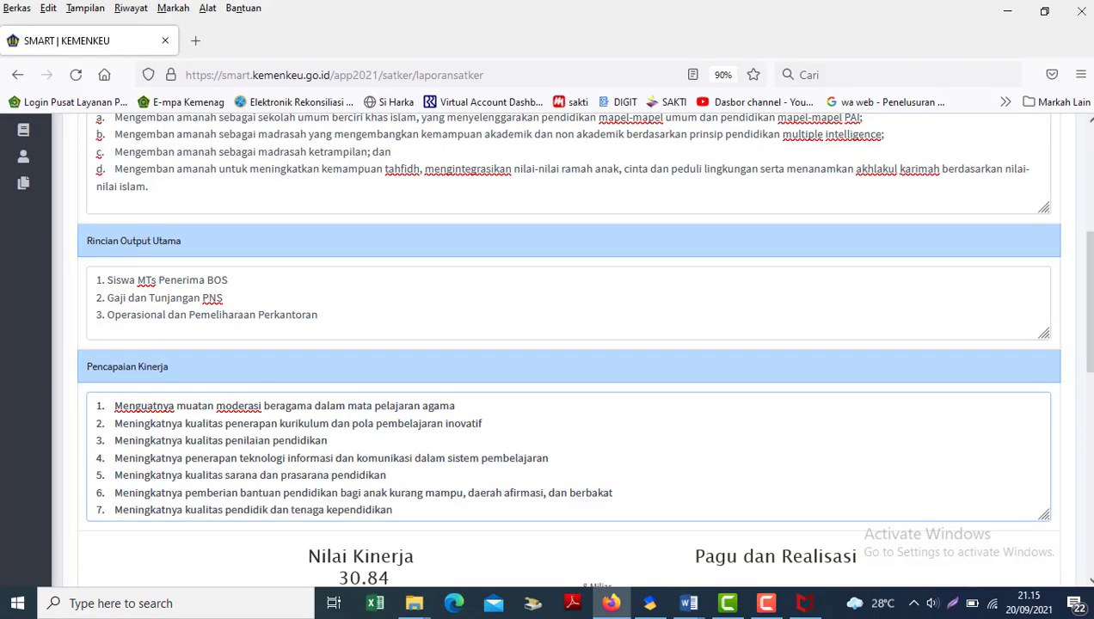
# Copy the eighth Sasaran Kegiatan, "Terpenuhinya jumlah guru dan tenaga kependidikan sesuai dengan standar minimal", from the Word document into Pencapaian Kinerja as item 8.
pyautogui.scroll(-1, 496, 510)
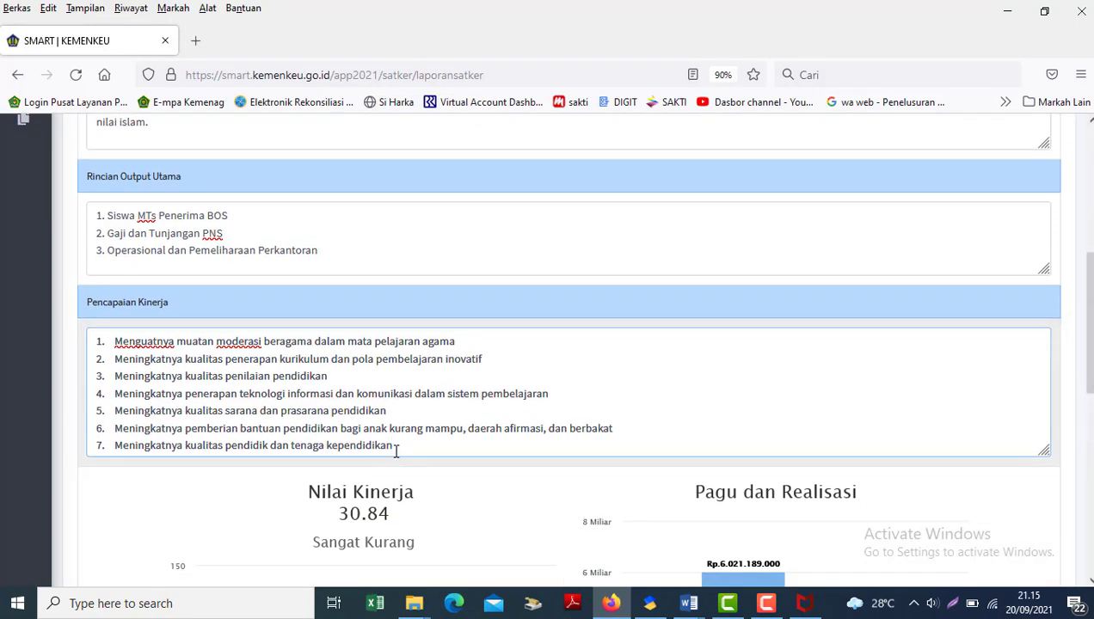
pyautogui.press('Return')
pyautogui.hotkey('alt', 'Tab')
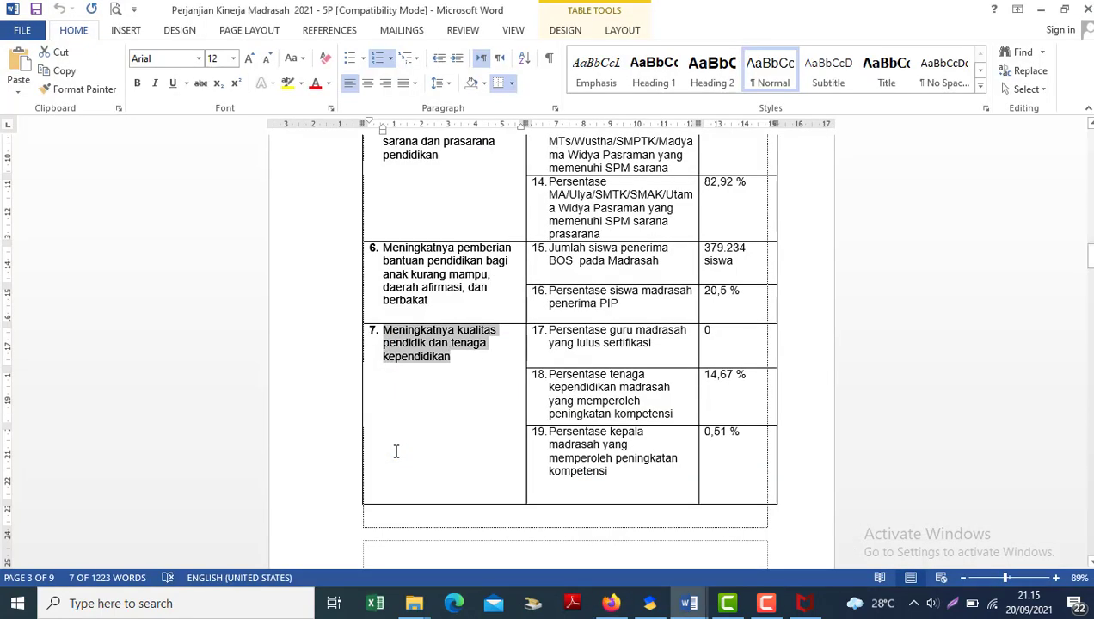
pyautogui.scroll(-6, 463, 311)
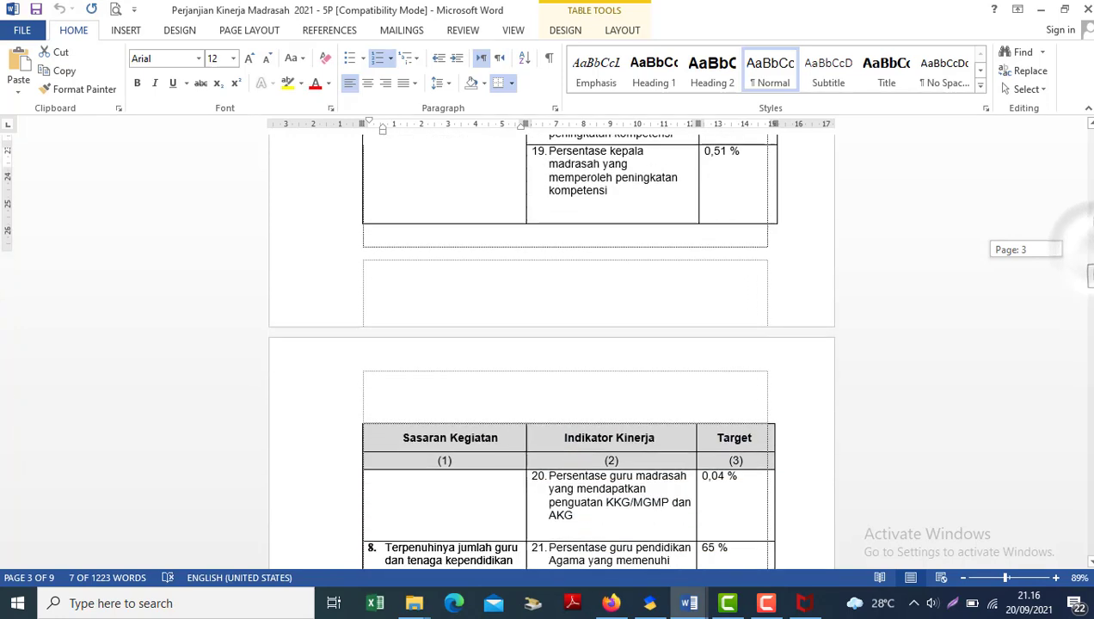
pyautogui.moveTo(443, 341); pyautogui.dragTo(388, 297)
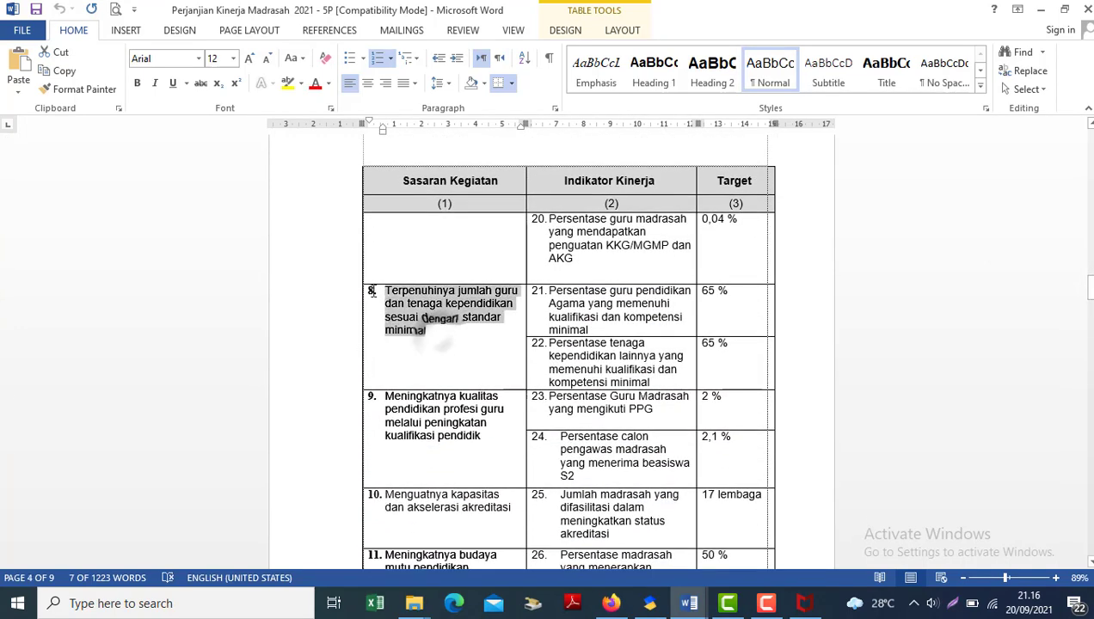
pyautogui.hotkey('alt', 'Tab')
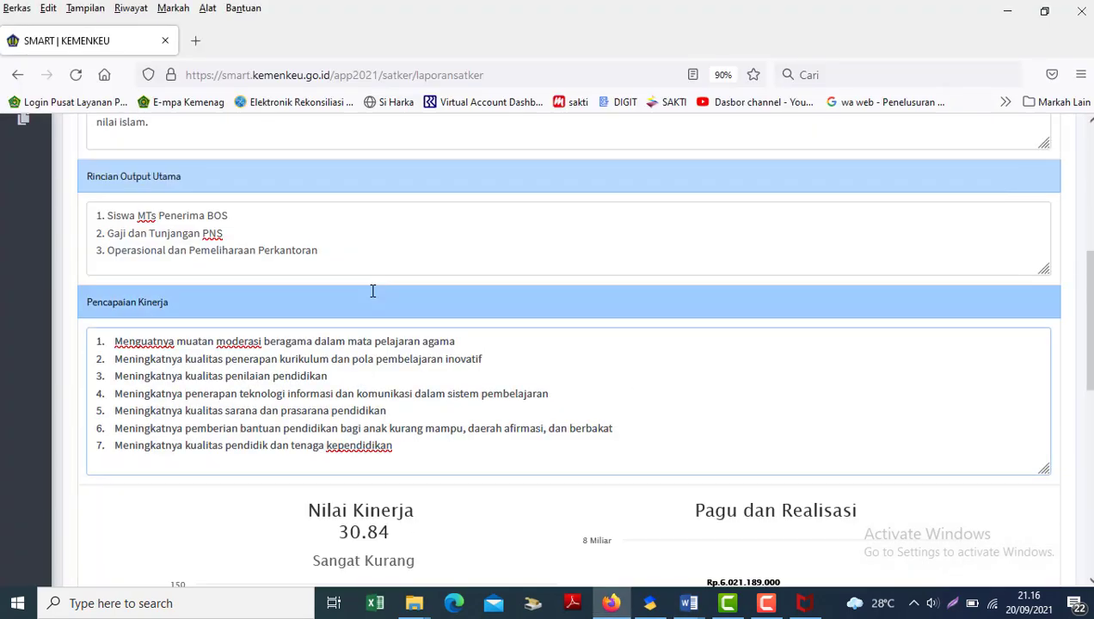
pyautogui.hotkey('ctrl', 'v')
# Copy the ninth Sasaran Kegiatan, "Meningkatnya kualitas pendidikan profesi guru melalui peningkatan kualifikasi pendidik", from the Word document into Pencapaian Kinerja as item 9.
pyautogui.hotkey('alt', 'Tab')
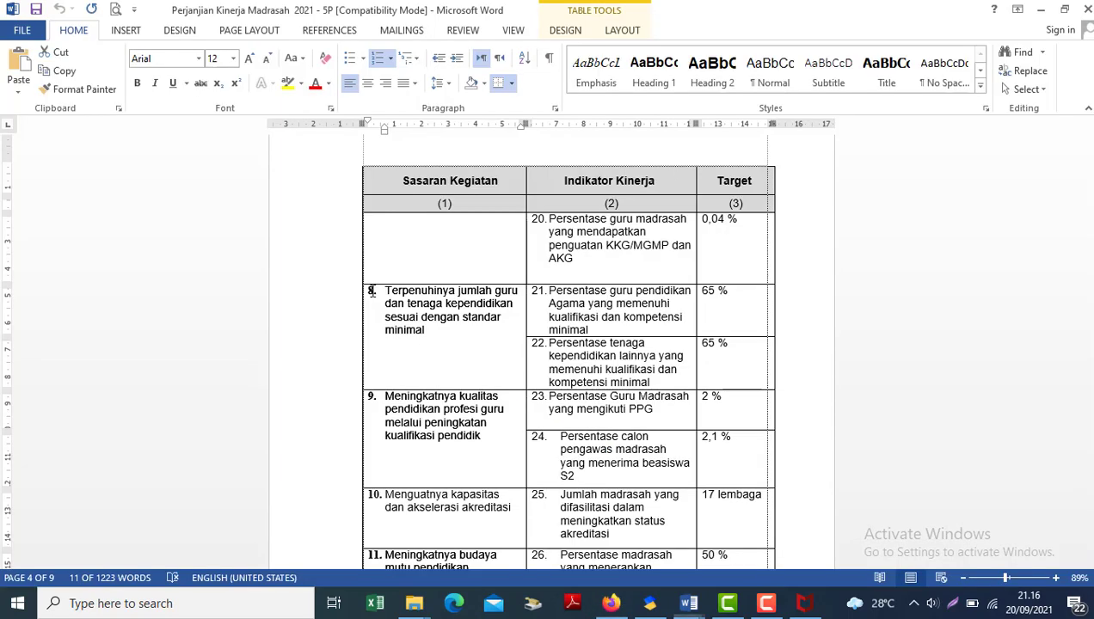
pyautogui.moveTo(500, 444); pyautogui.dragTo(385, 397)
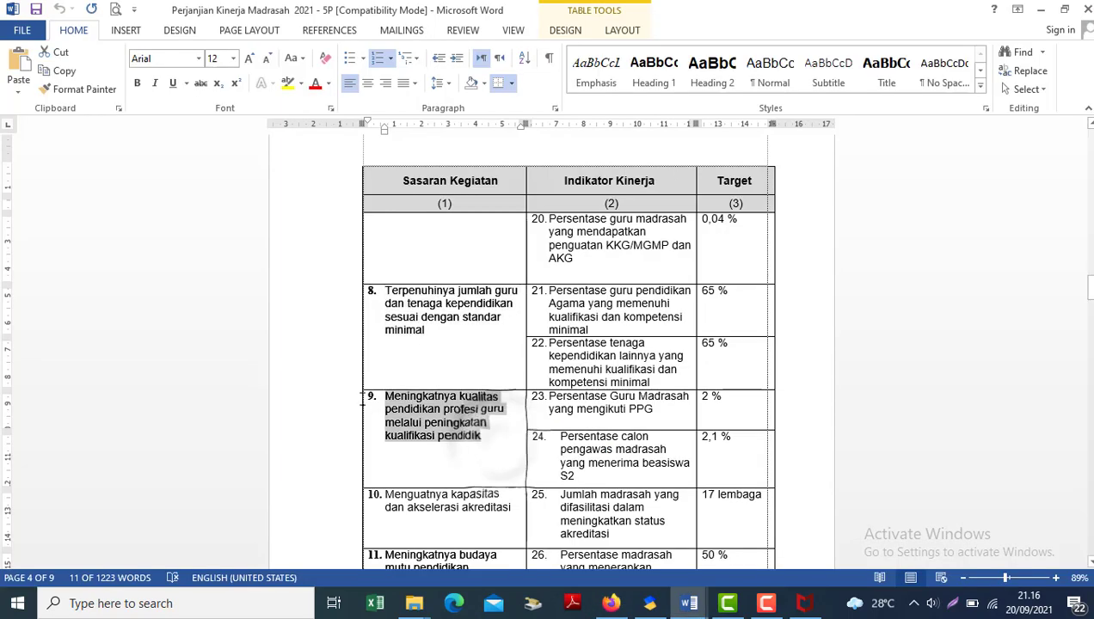
pyautogui.hotkey('alt', 'Tab')
pyautogui.hotkey('ctrl', 'v')
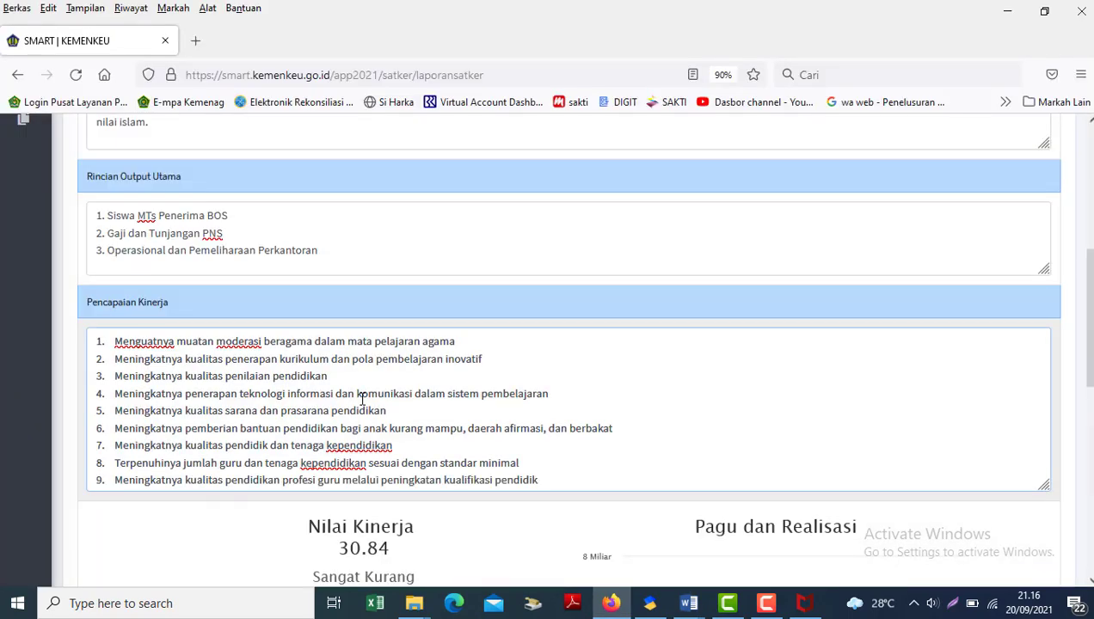
# Copy the tenth Sasaran Kegiatan, "Menguatnya kapasitas dan akselerasi akreditasi", from the Word document into Pencapaian Kinerja as item 10.
pyautogui.hotkey('alt', 'Tab')
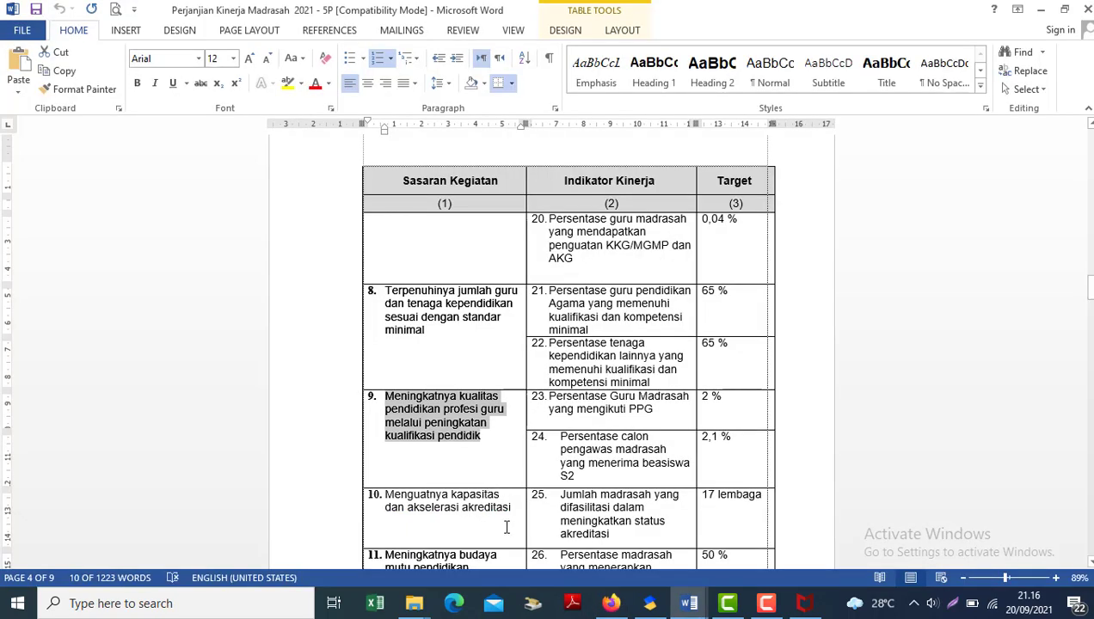
pyautogui.moveTo(385, 495)
pyautogui.mouseDown()
pyautogui.moveTo(511, 509)
pyautogui.moveTo(501, 496)
pyautogui.moveTo(374, 497)
pyautogui.mouseUp()
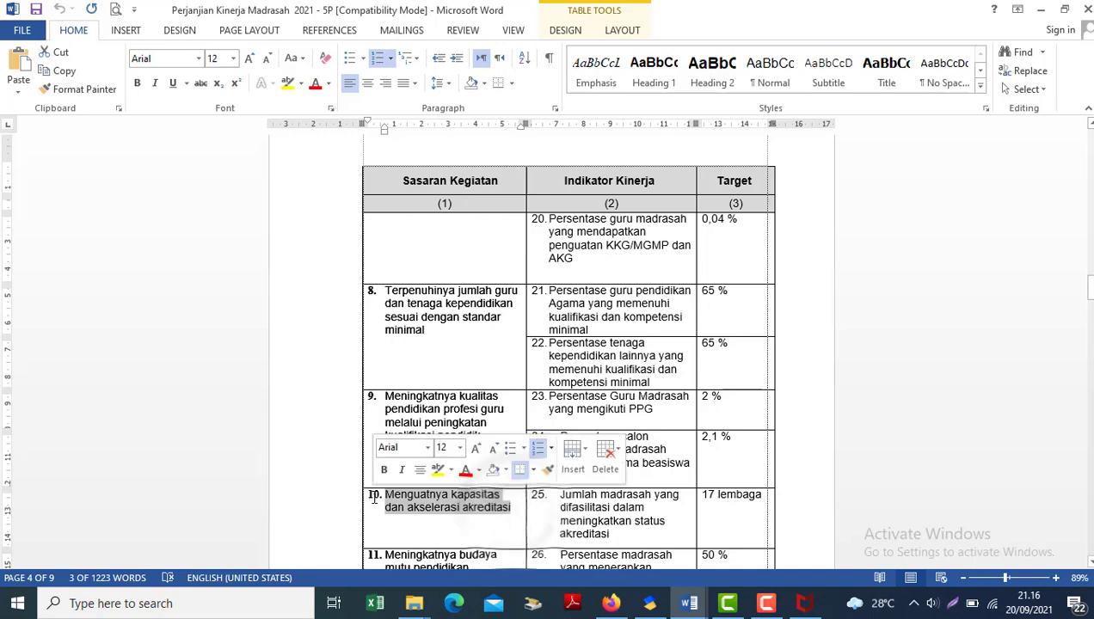
pyautogui.hotkey('alt', 'Tab')
pyautogui.hotkey('ctrl', 'v')
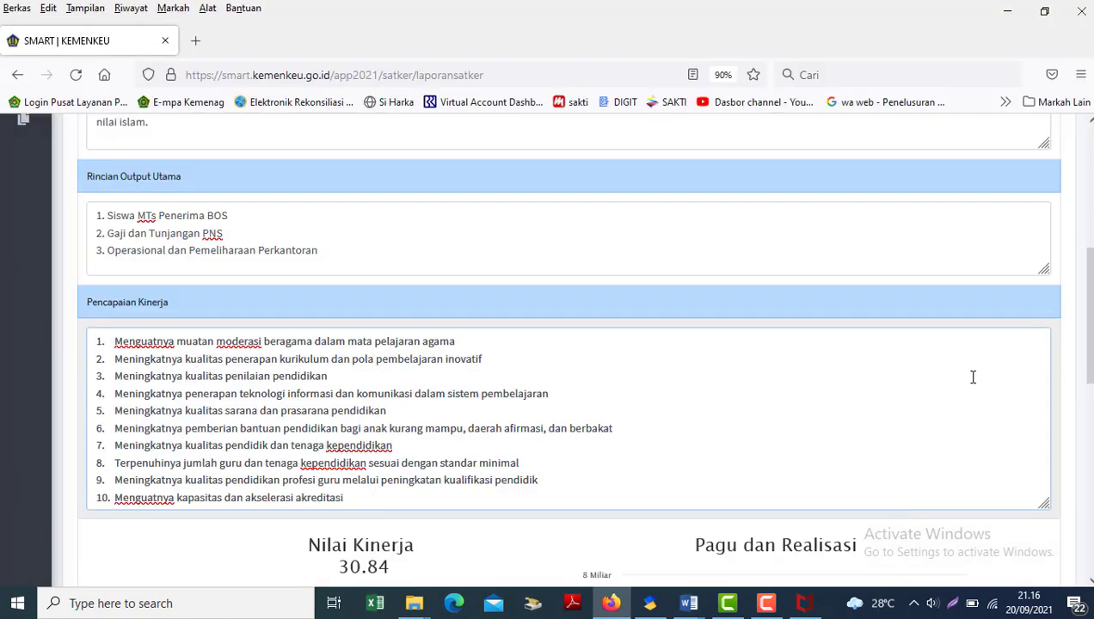
# Copy the eleventh Sasaran Kegiatan, "Meningkatnya budaya mutu pendidikan", from the Word document into Pencapaian Kinerja as item 11.
pyautogui.scroll(-3, 972, 378)
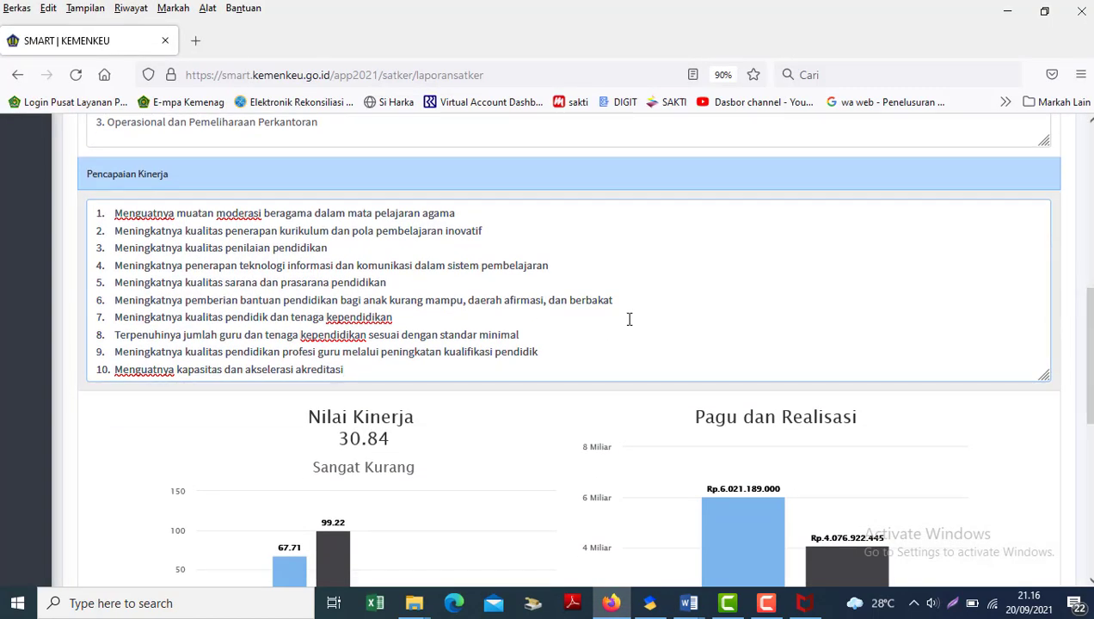
pyautogui.hotkey('alt', 'Tab')
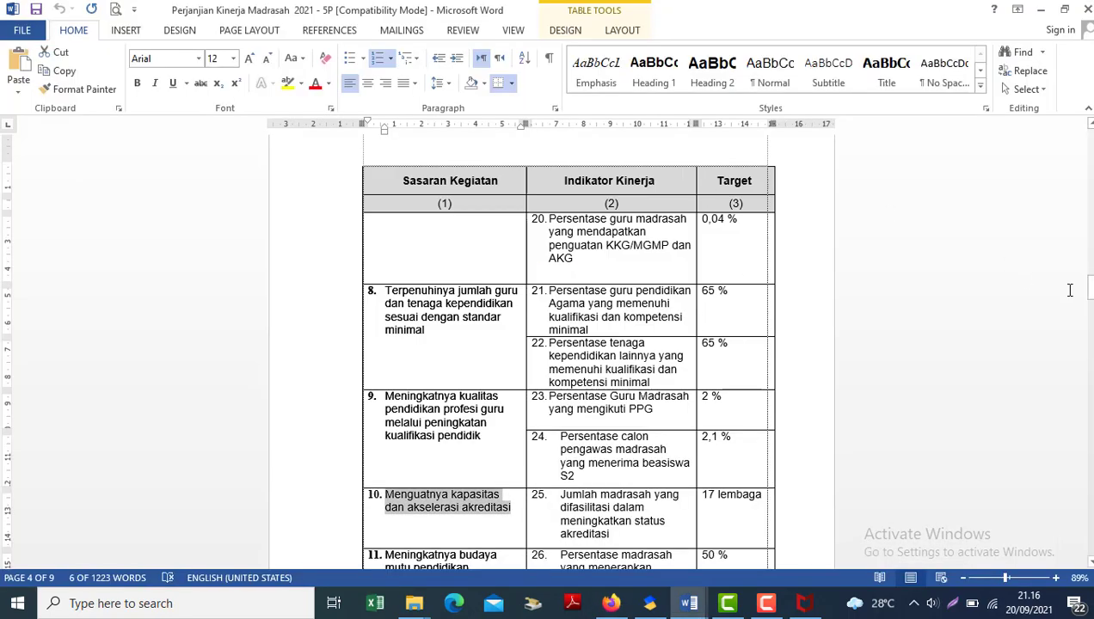
pyautogui.scroll(-8, 576, 220)
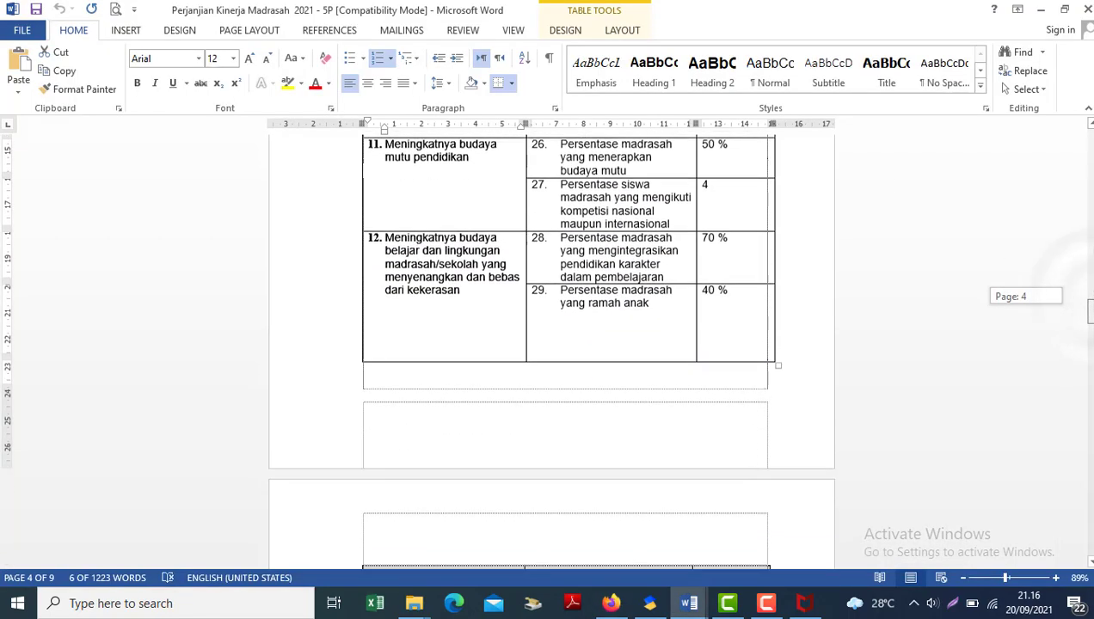
pyautogui.scroll(1, 575, 220)
pyautogui.moveTo(472, 204); pyautogui.dragTo(384, 196)
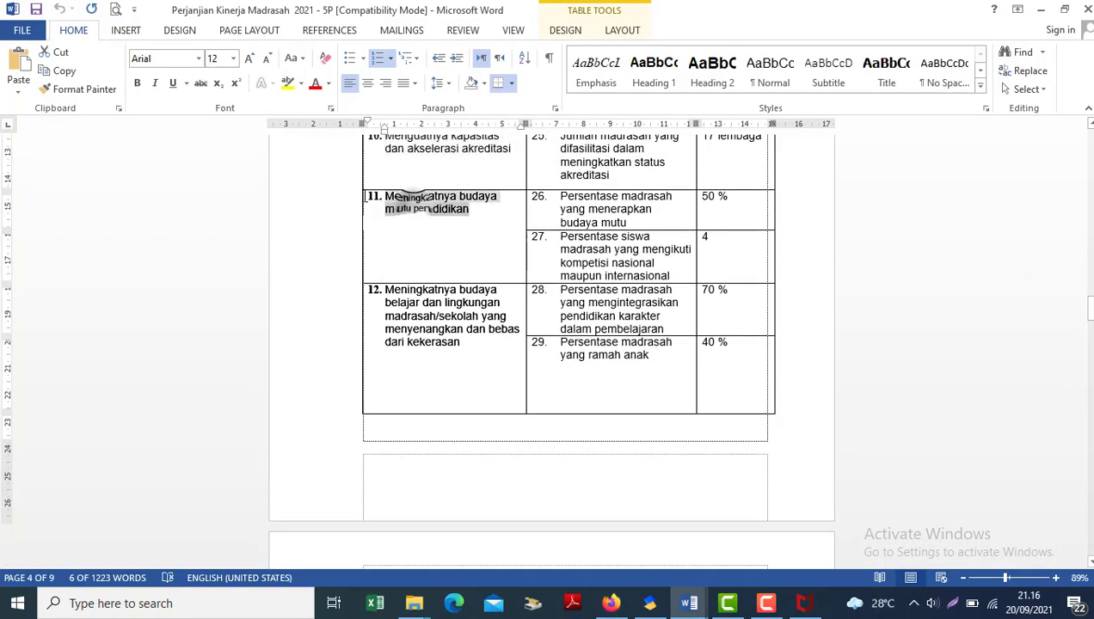
pyautogui.hotkey('ctrl', 'c')
pyautogui.hotkey('alt', 'Tab')
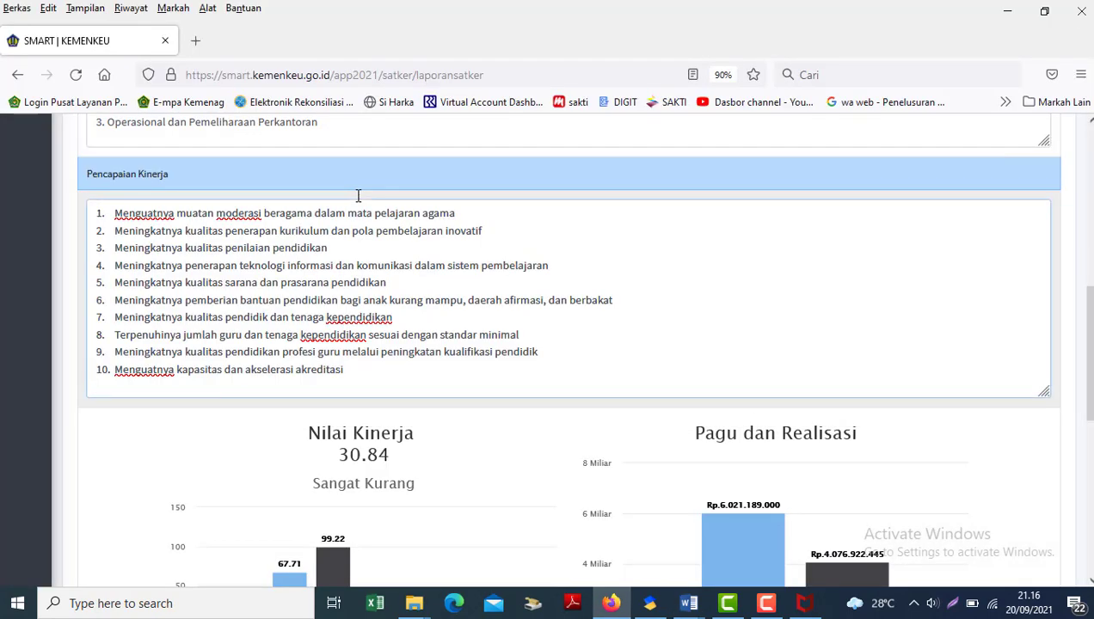
pyautogui.hotkey('ctrl', 'v')
pyautogui.press('Return')
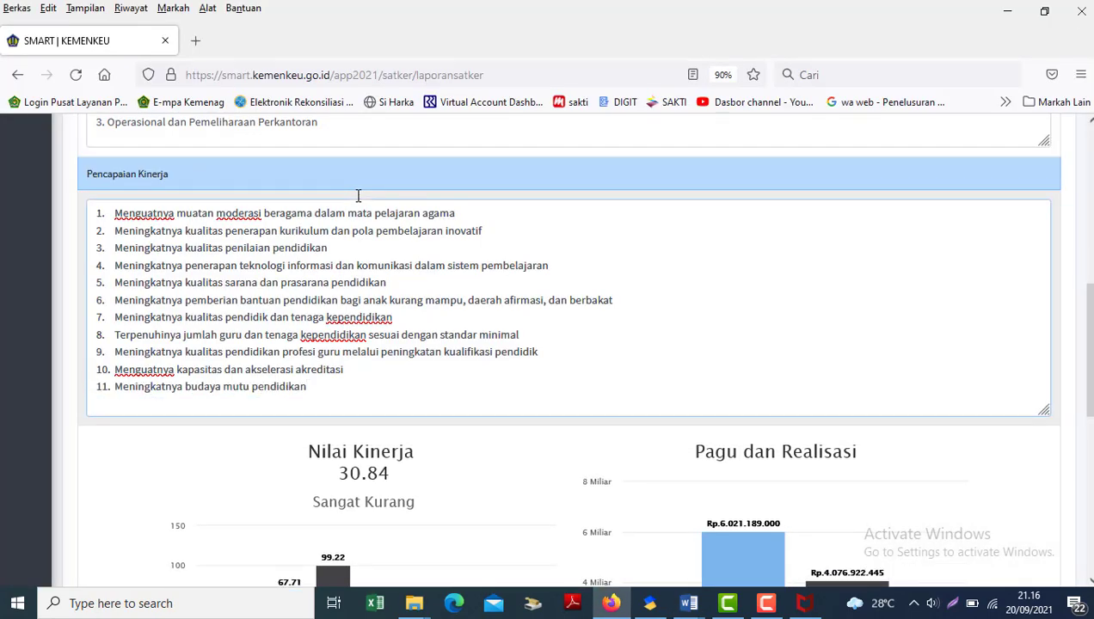
# Copy the twelfth Sasaran Kegiatan, "Meningkatnya budaya belajar dan lingkungan madrasah/sekolah yang menyenangkan dan bebas dari kekerasan", from the Word document into Pencapaian Kinerja as item 12.
pyautogui.hotkey('alt', 'Tab')
pyautogui.moveTo(463, 345); pyautogui.dragTo(369, 295)
pyautogui.hotkey('alt', 'Tab')
pyautogui.hotkey('ctrl', 'v')
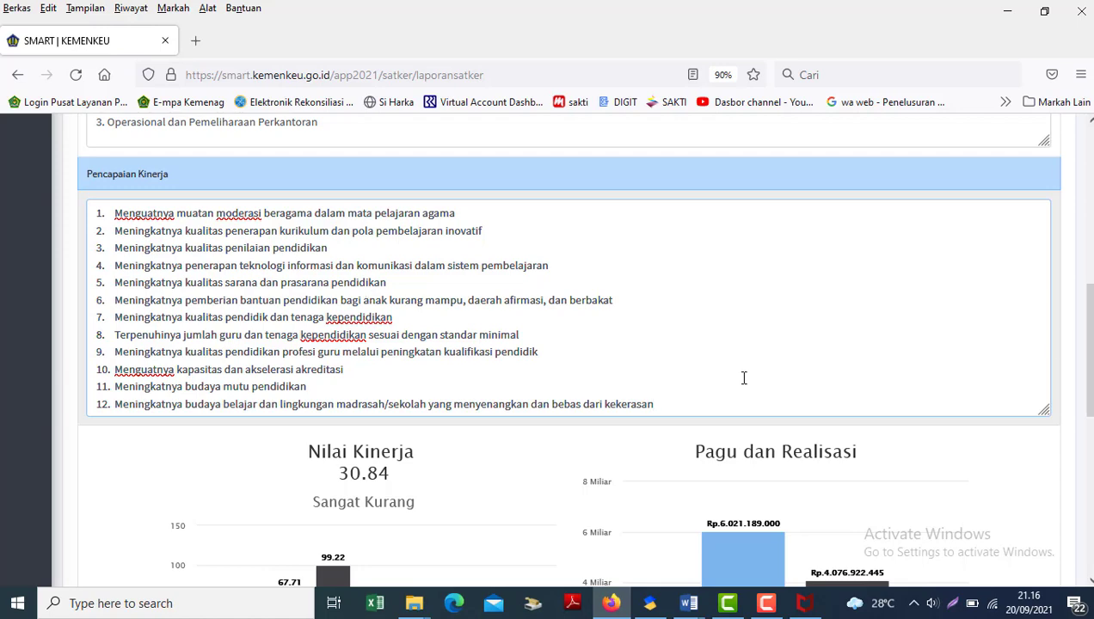
# Fill in Kendala with "Tidak Ada Kendala" and Rekomendasi with "Tidak Ada".
pyautogui.moveTo(1089, 350); pyautogui.dragTo(1088, 504)
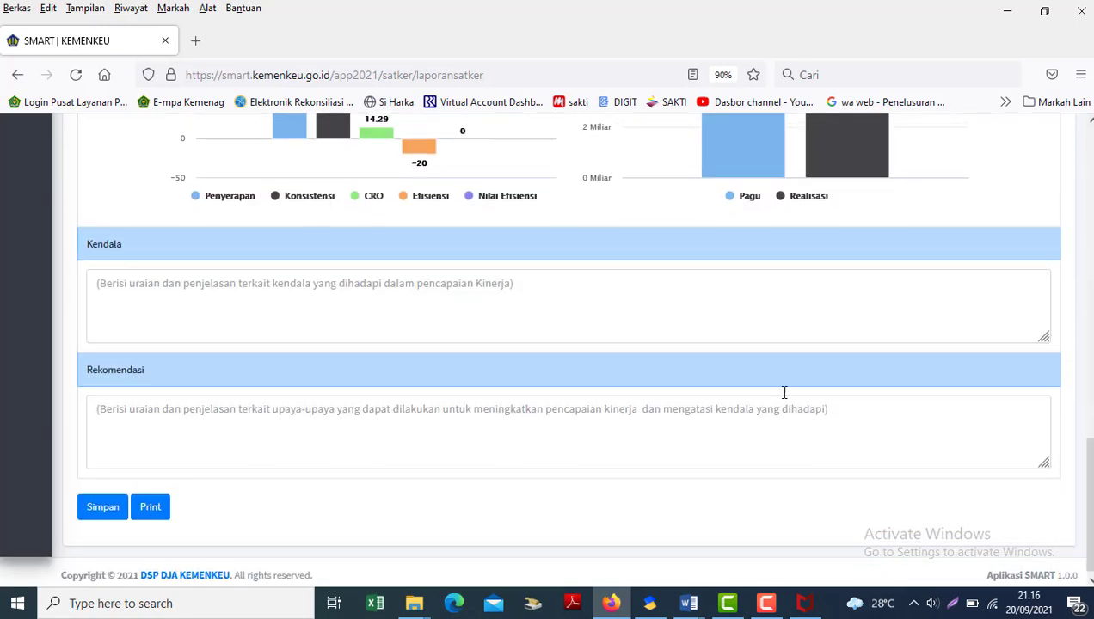
pyautogui.click(194, 299)
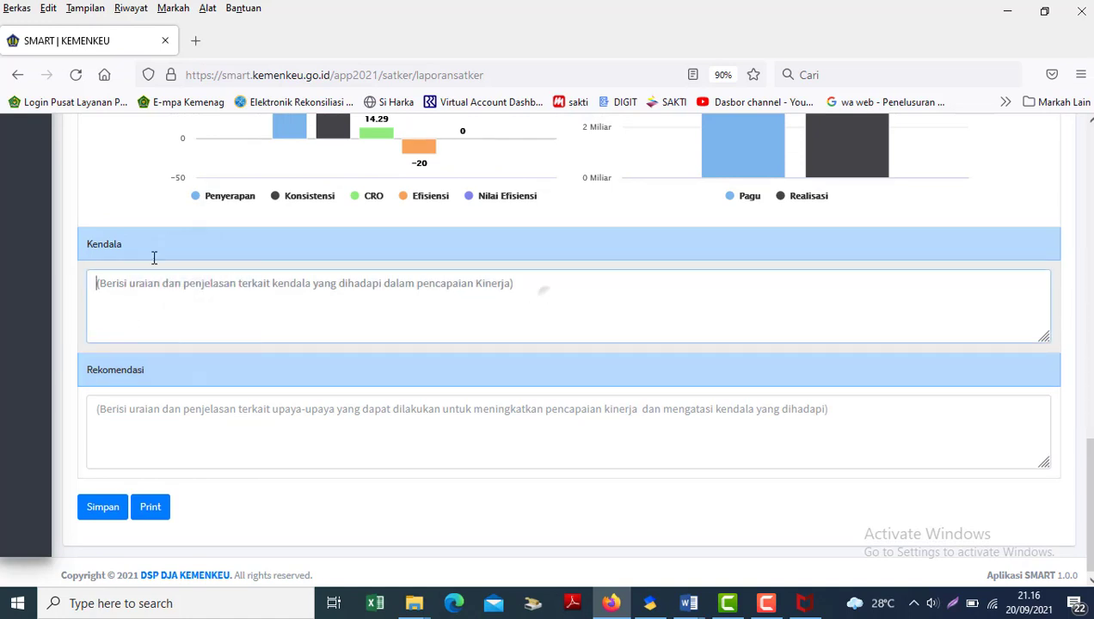
pyautogui.write('Tidak Ada Kendala')
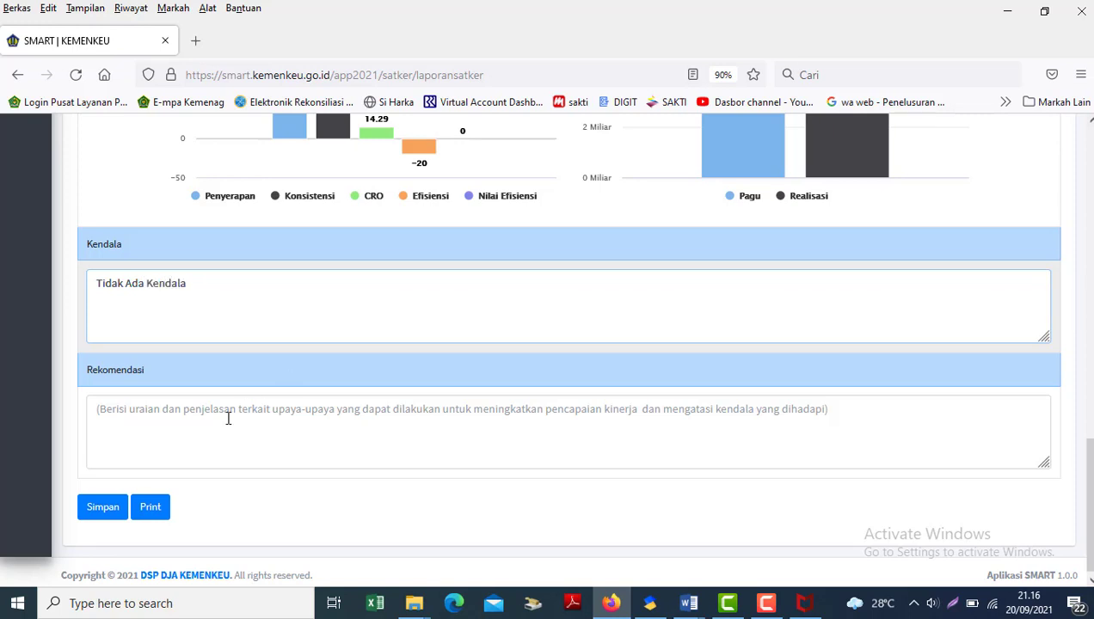
pyautogui.click(228, 419)
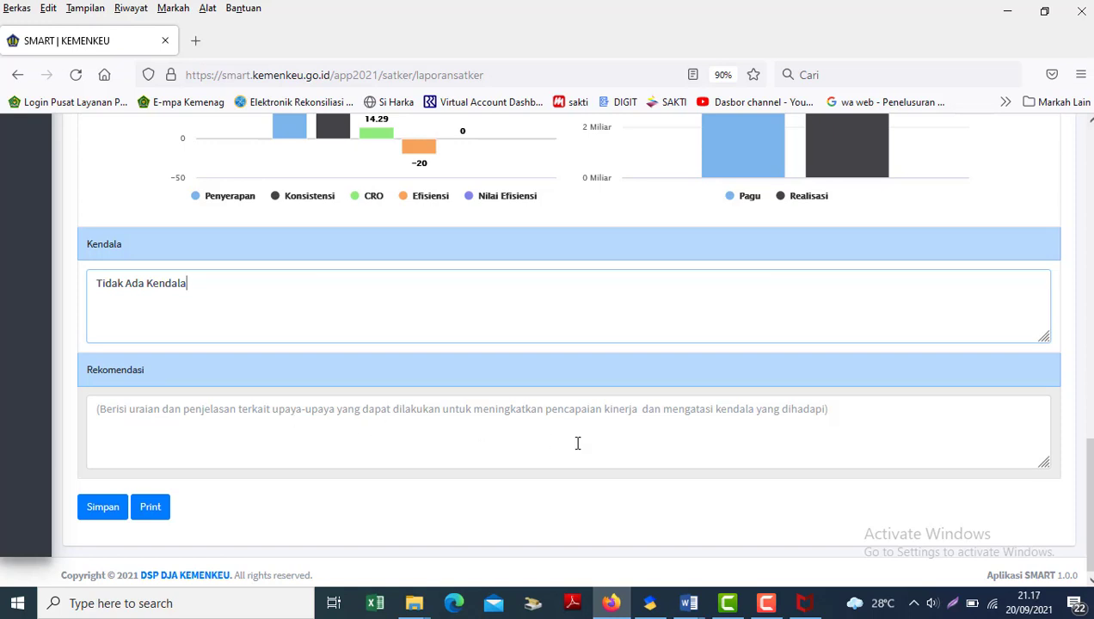
pyautogui.click(867, 402)
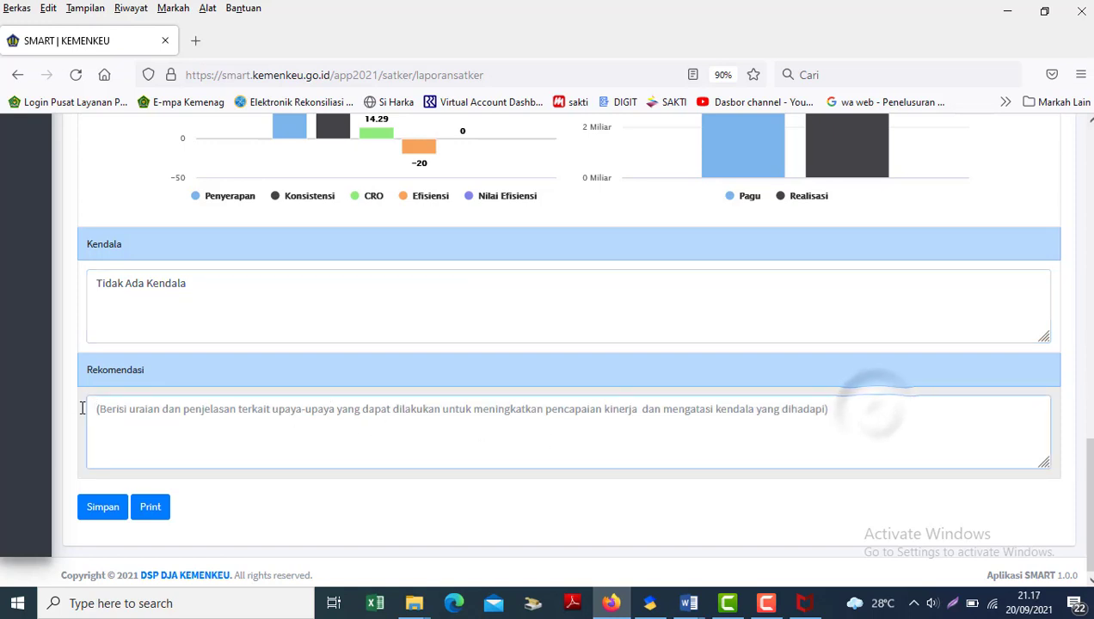
pyautogui.write('Tidak')
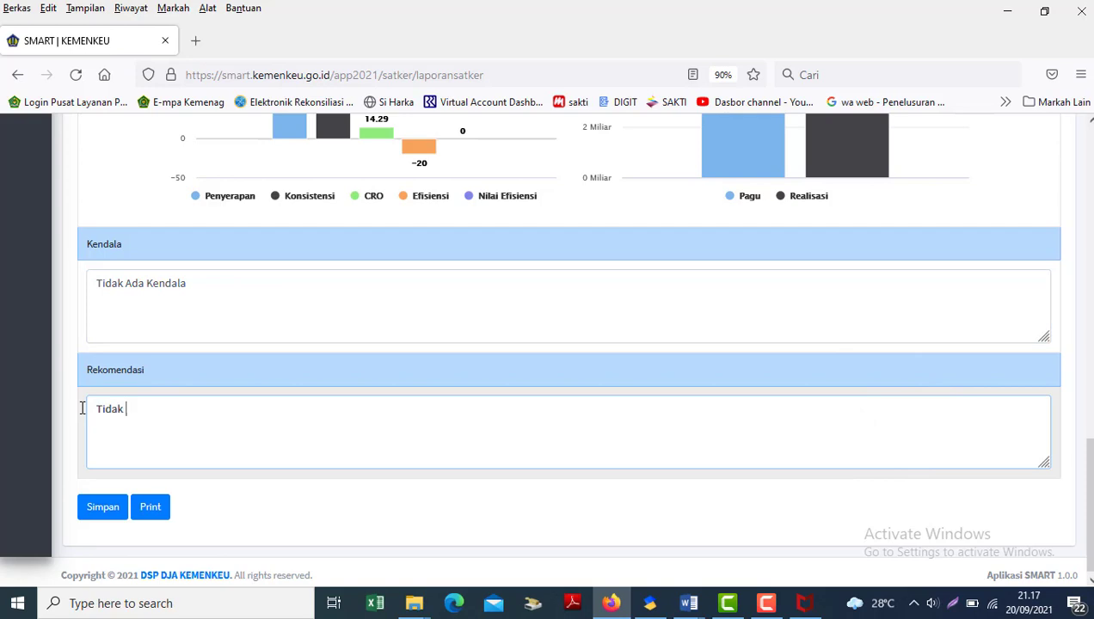
pyautogui.write(' Ada')
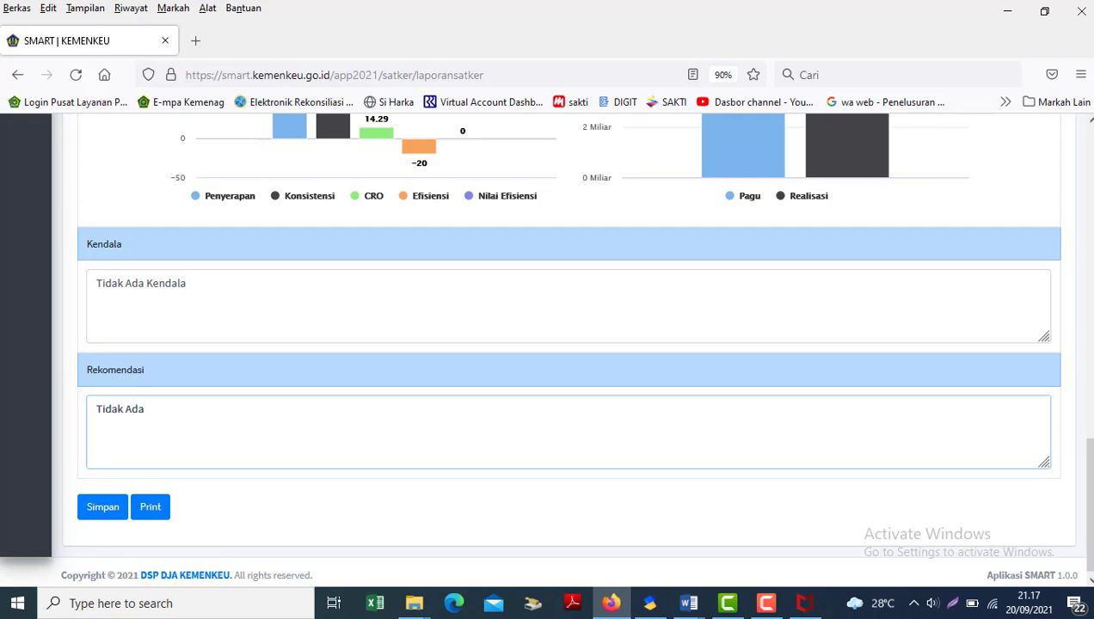
# Review the filled-in sections from Tugas Pokok through Rekomendasi and save the Semester I report.
pyautogui.moveTo(1089, 498); pyautogui.dragTo(1089, 206)
pyautogui.scroll(-7, 1081, 242)
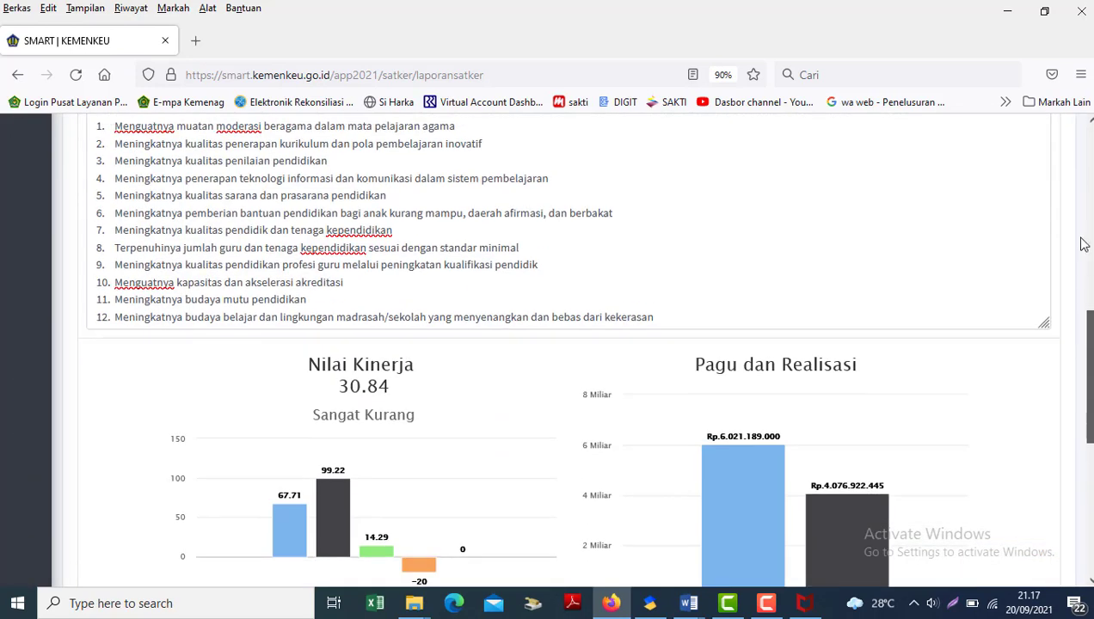
pyautogui.scroll(5, 1074, 227)
pyautogui.scroll(-2, 1082, 234)
pyautogui.scroll(-8, 1089, 284)
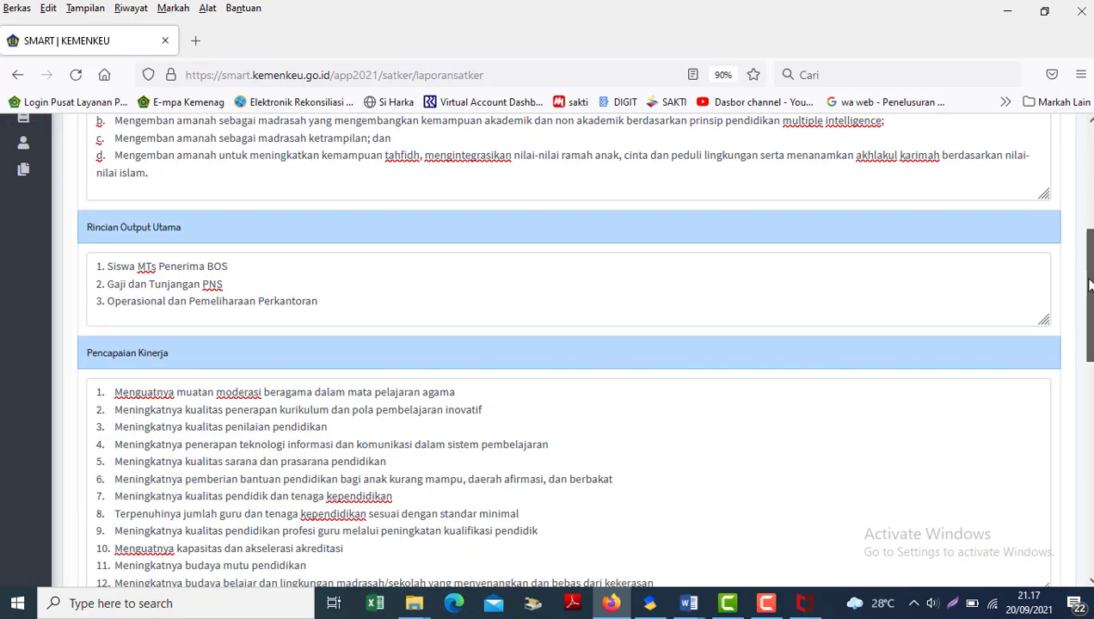
pyautogui.scroll(-1, 1089, 344)
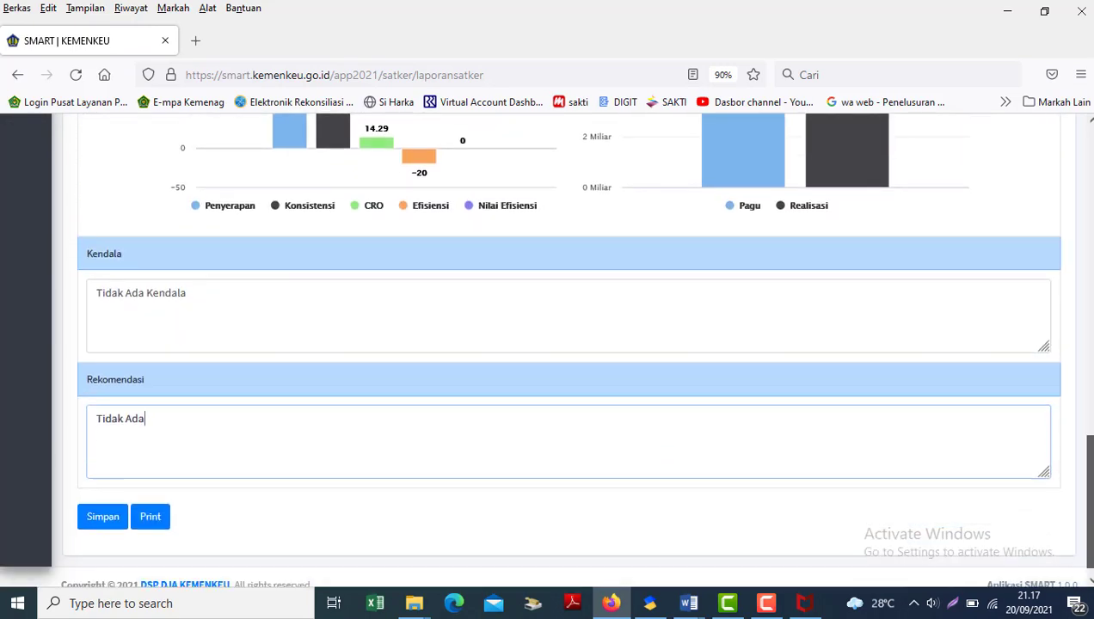
pyautogui.scroll(12, 1089, 344)
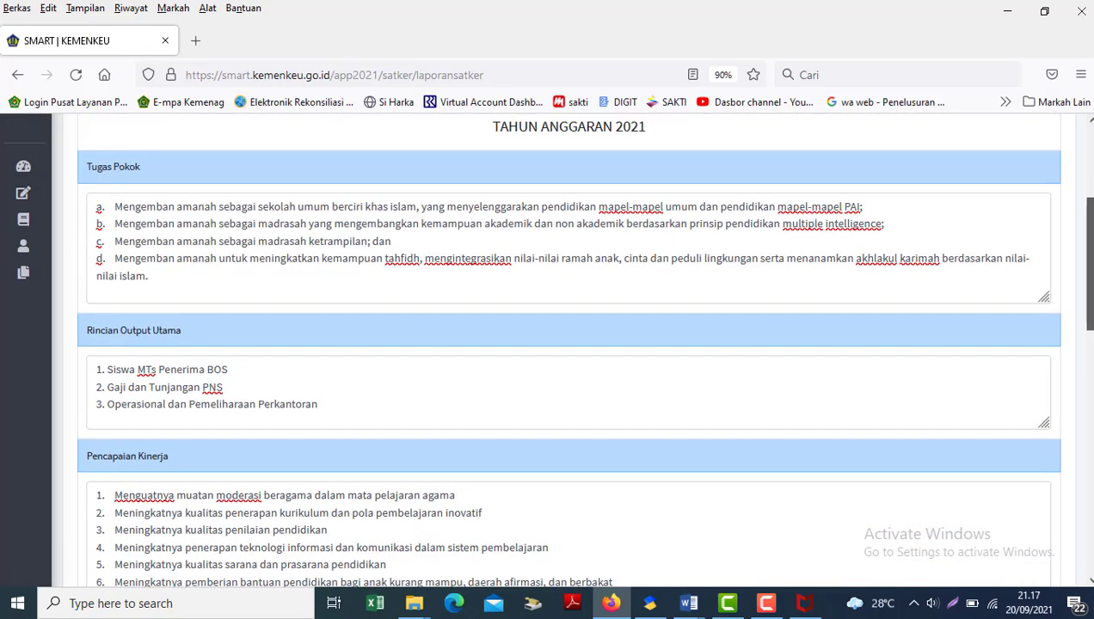
pyautogui.scroll(-11, 1089, 344)
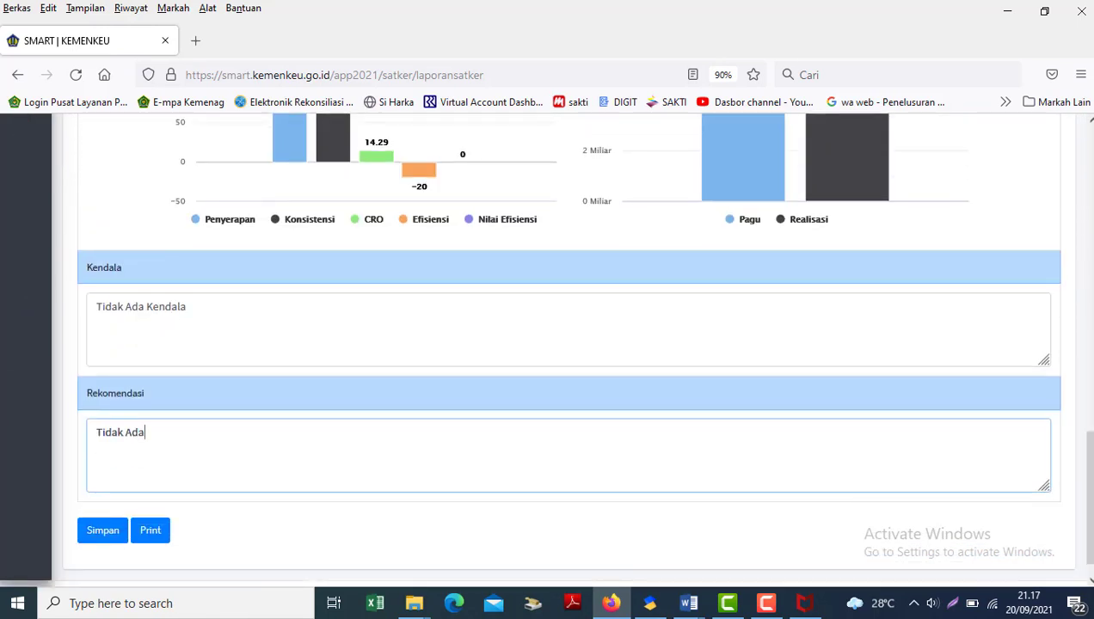
pyautogui.click(96, 531)
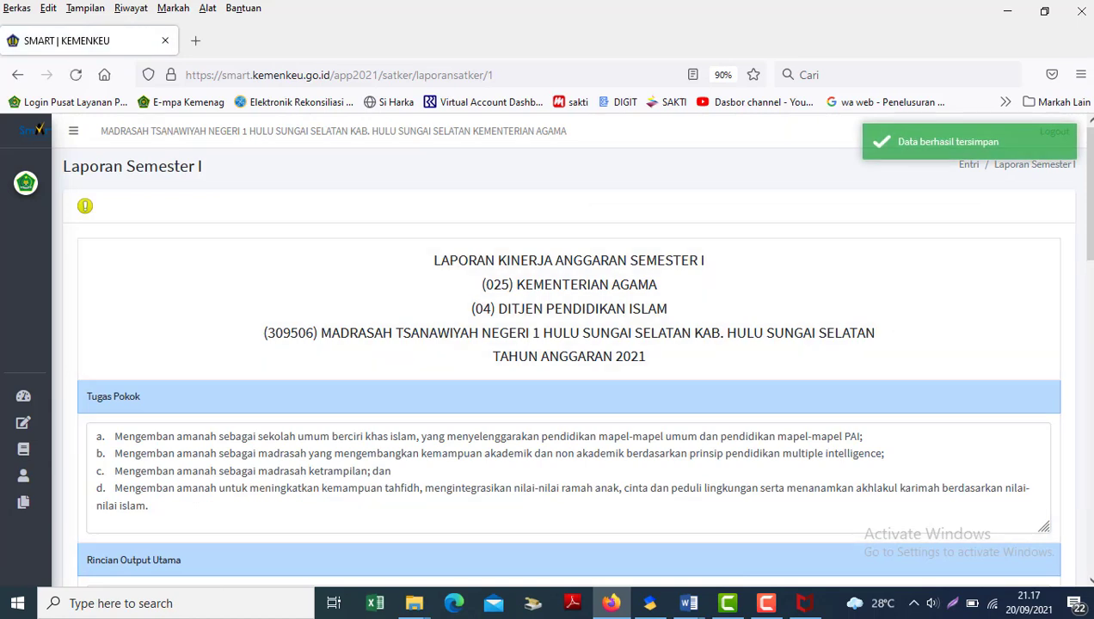
# Reopen Laporan Semester I and check the saved entries in every section, from Tugas Pokok to Rekomendasi.
pyautogui.moveTo(1087, 172); pyautogui.dragTo(1075, 251)
pyautogui.moveTo(34, 357)
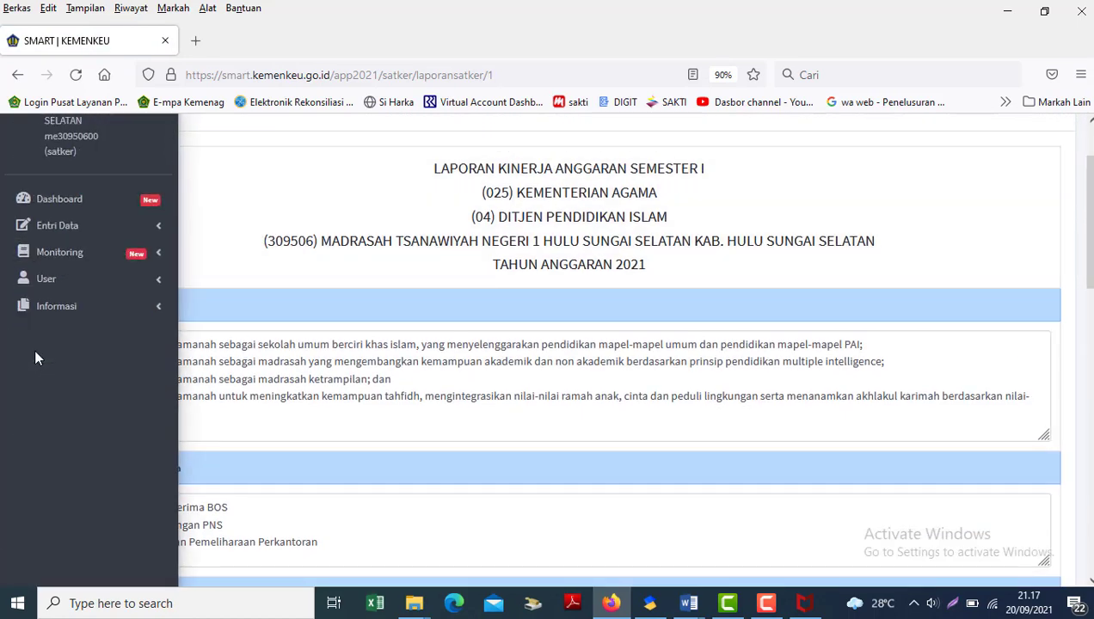
pyautogui.click(40, 228)
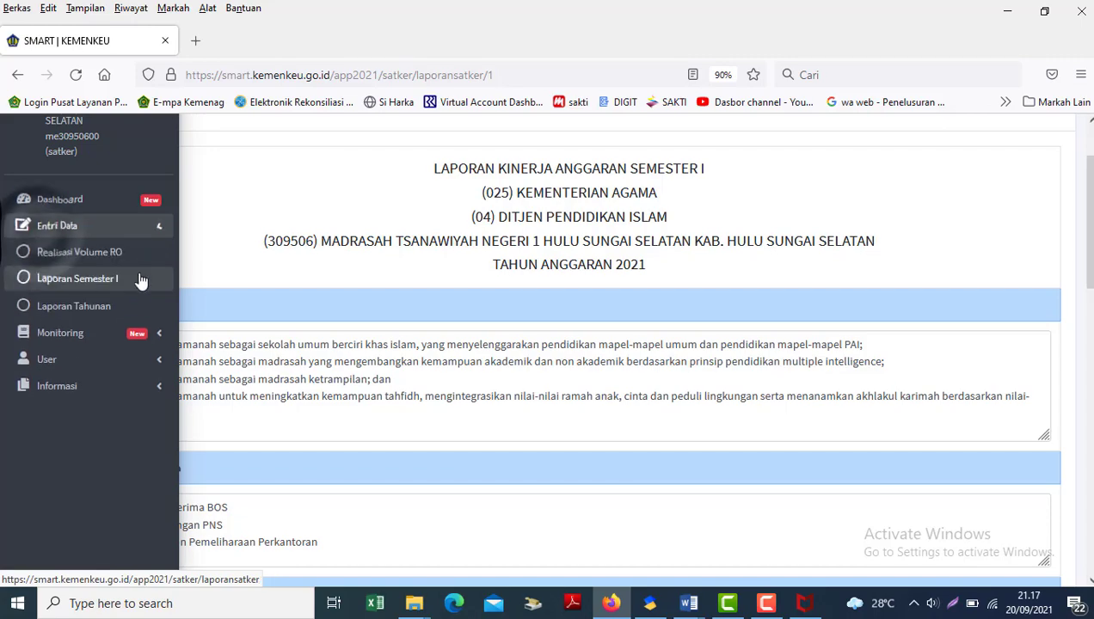
pyautogui.click(59, 287)
pyautogui.moveTo(1087, 223)
pyautogui.mouseDown()
pyautogui.moveTo(1087, 508)
pyautogui.moveTo(1086, 213)
pyautogui.mouseUp()
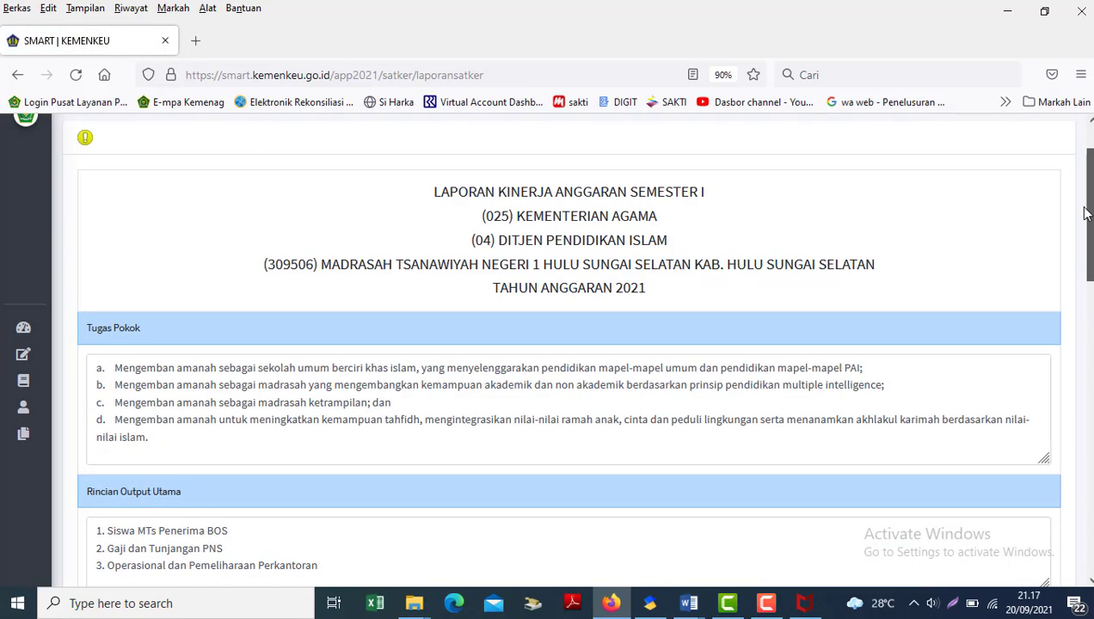
pyautogui.scroll(-7, 1062, 203)
pyautogui.scroll(4, 1063, 203)
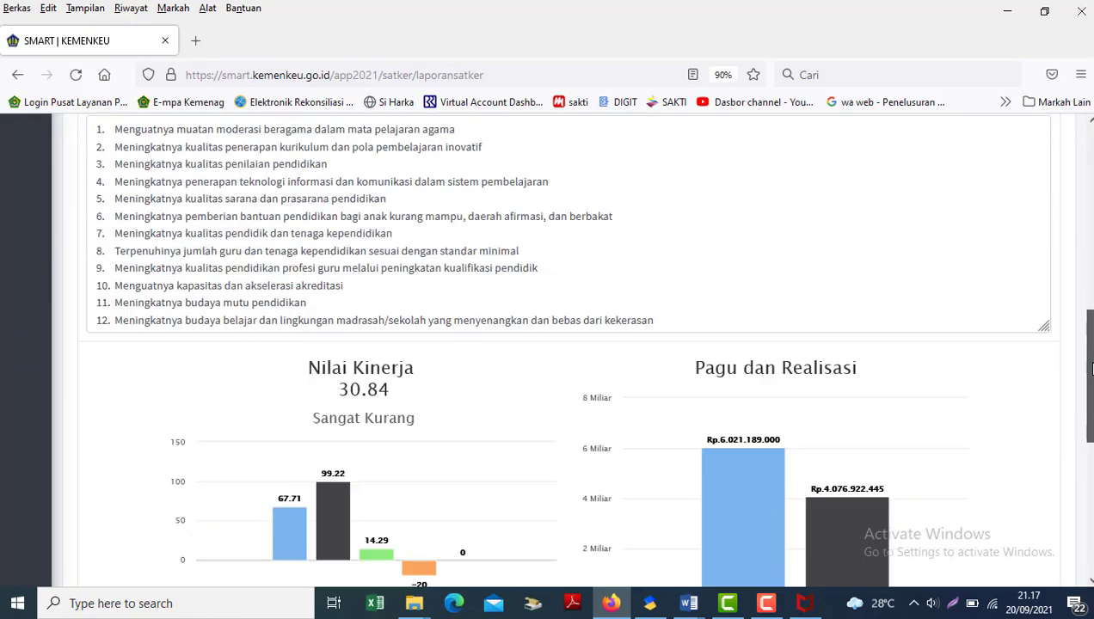
pyautogui.scroll(4, 1062, 203)
pyautogui.scroll(-10, 1071, 202)
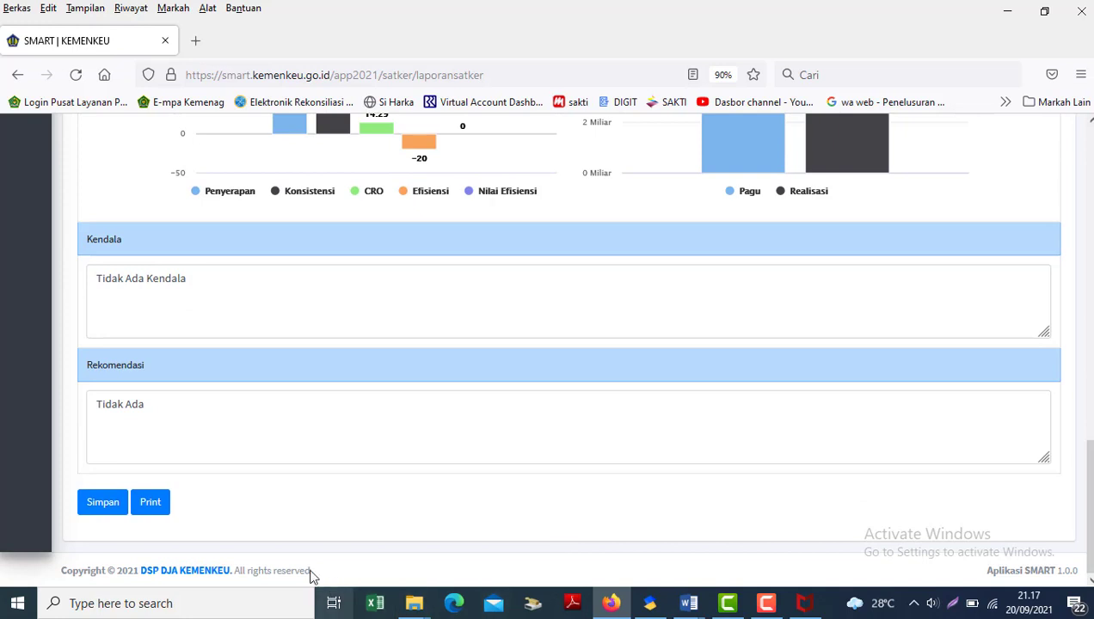
# Preview both pages of the saved Semester I report and print it to Nitro PDF Creator (Pro 11).
pyautogui.click(152, 505)
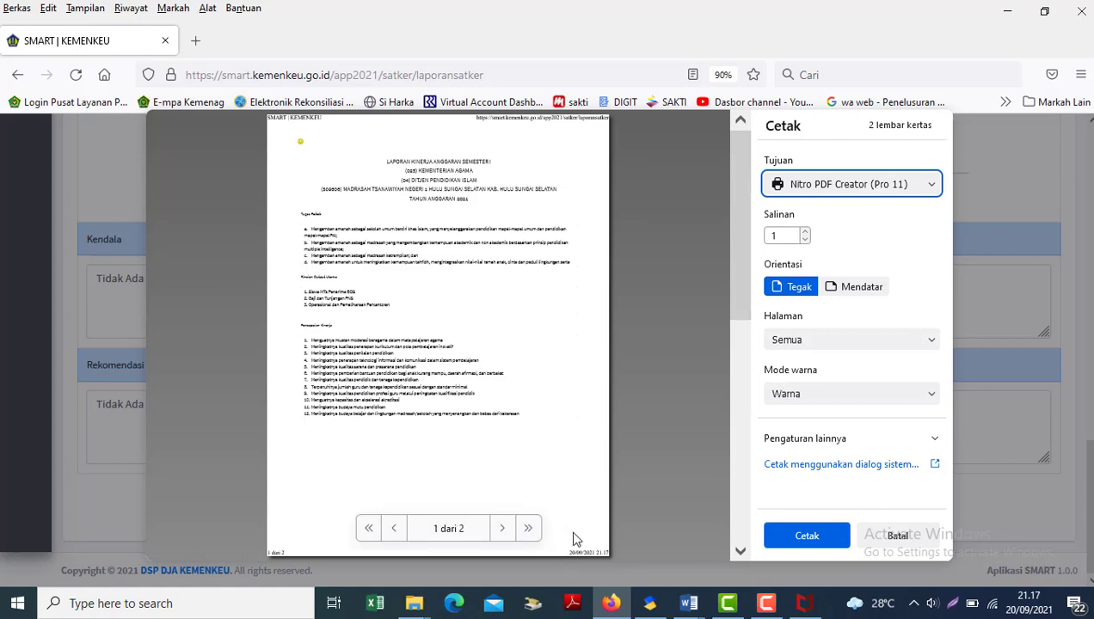
pyautogui.click(503, 528)
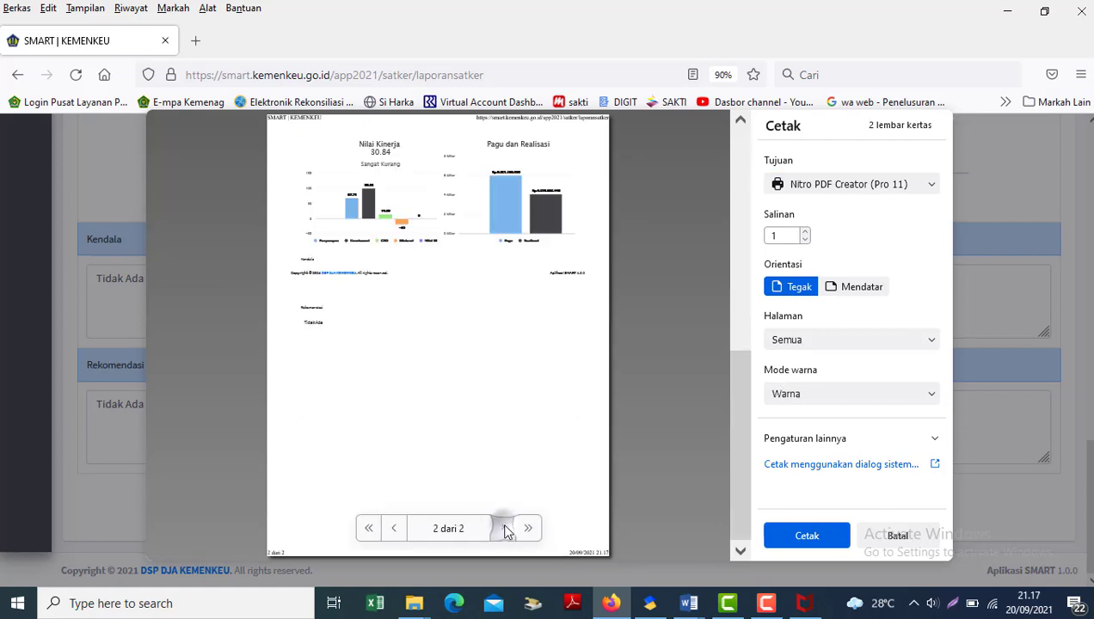
pyautogui.click(391, 530)
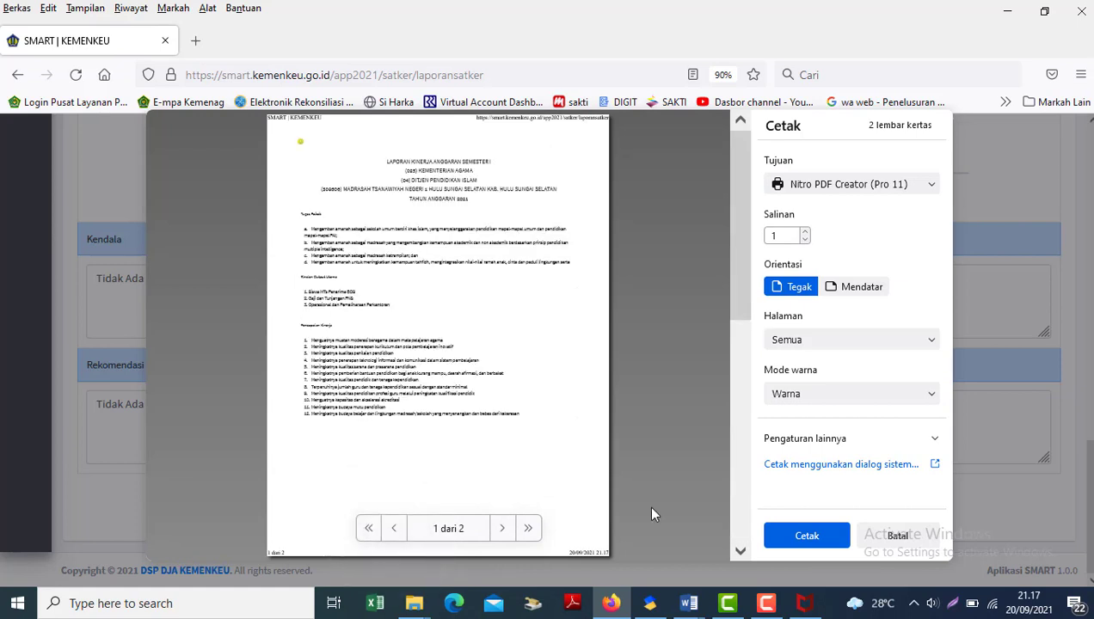
pyautogui.click(805, 534)
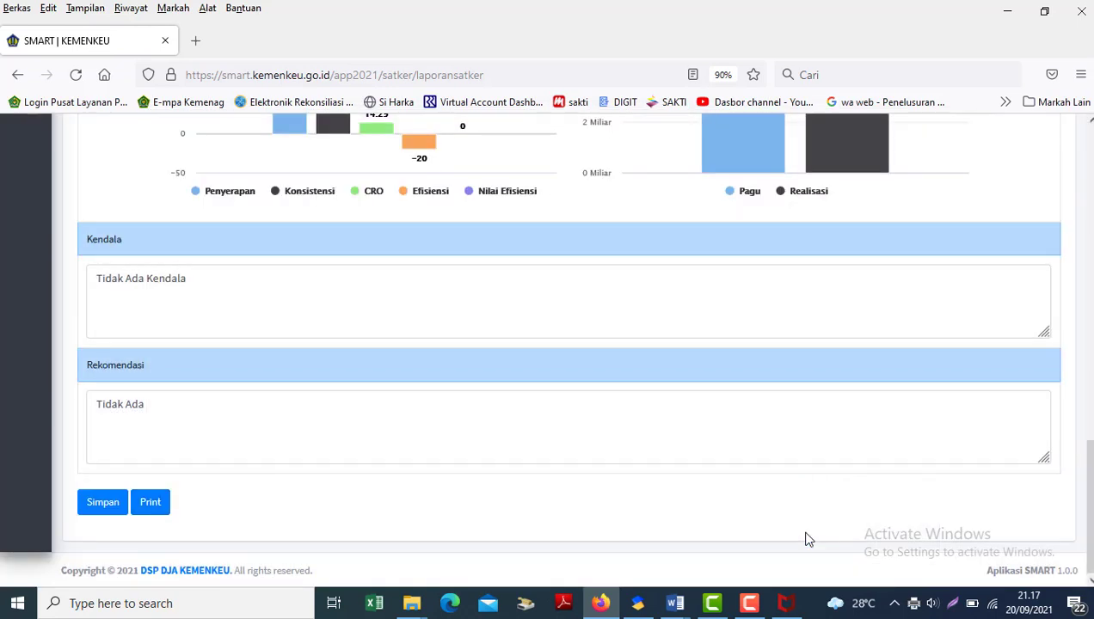
# Send the Semester I report to Nitro PDF Creator (Pro 11) a second time.
pyautogui.moveTo(1088, 499)
pyautogui.mouseDown()
pyautogui.moveTo(1090, 99)
pyautogui.moveTo(1088, 499)
pyautogui.mouseUp()
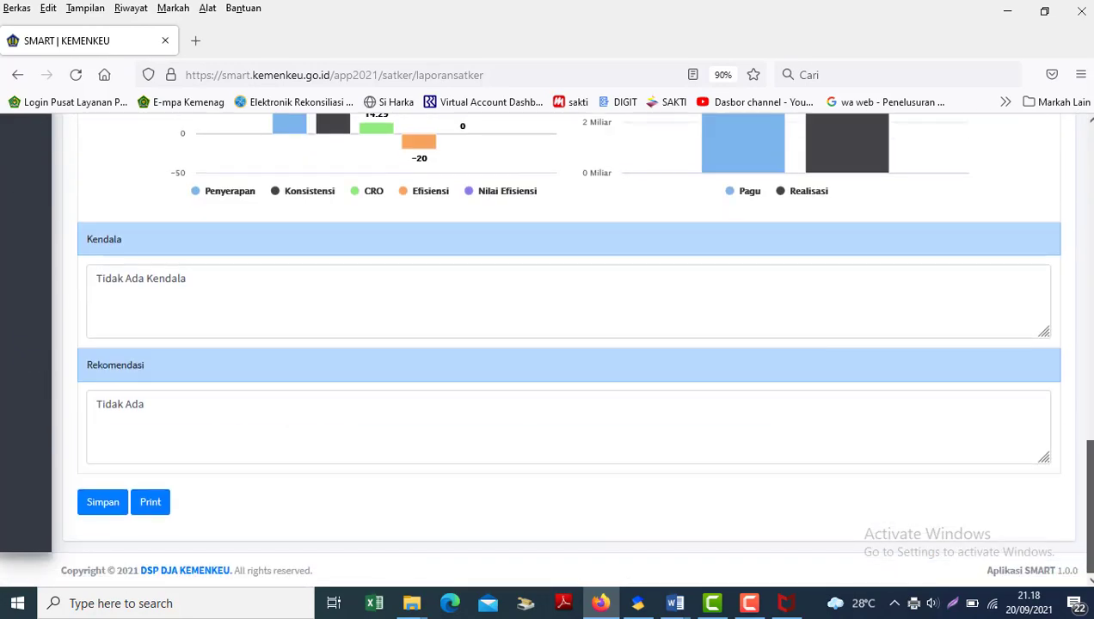
pyautogui.click(160, 504)
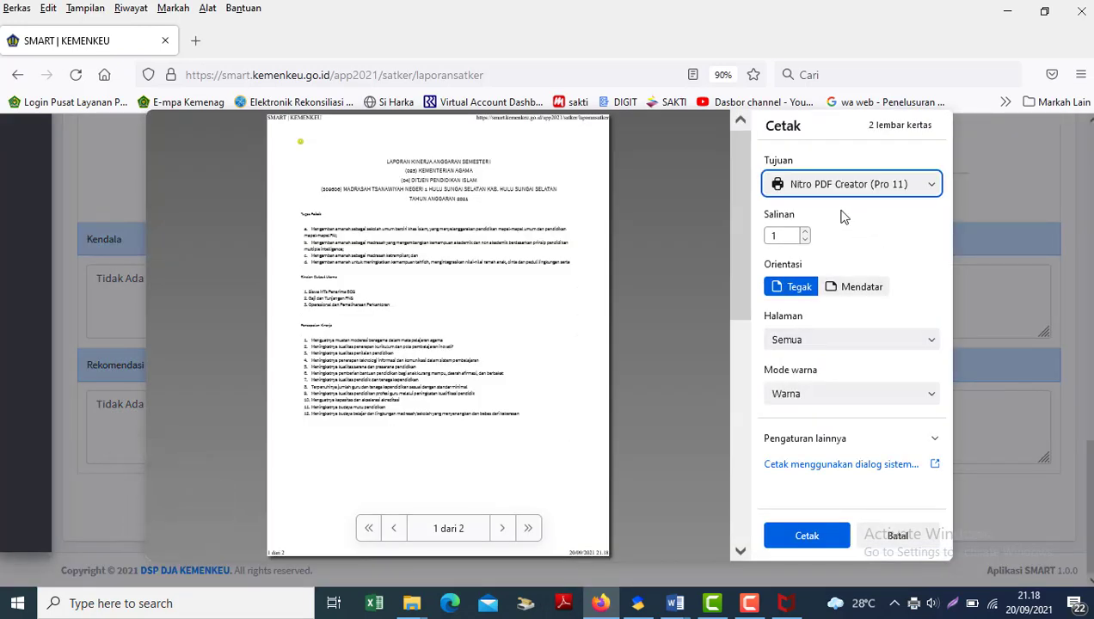
pyautogui.click(800, 537)
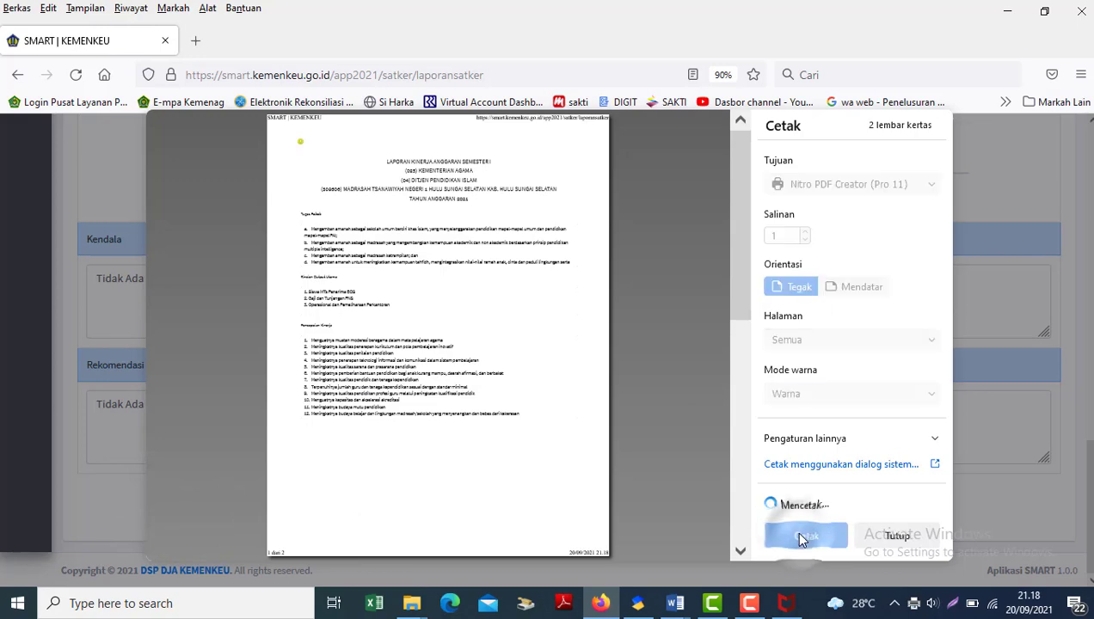